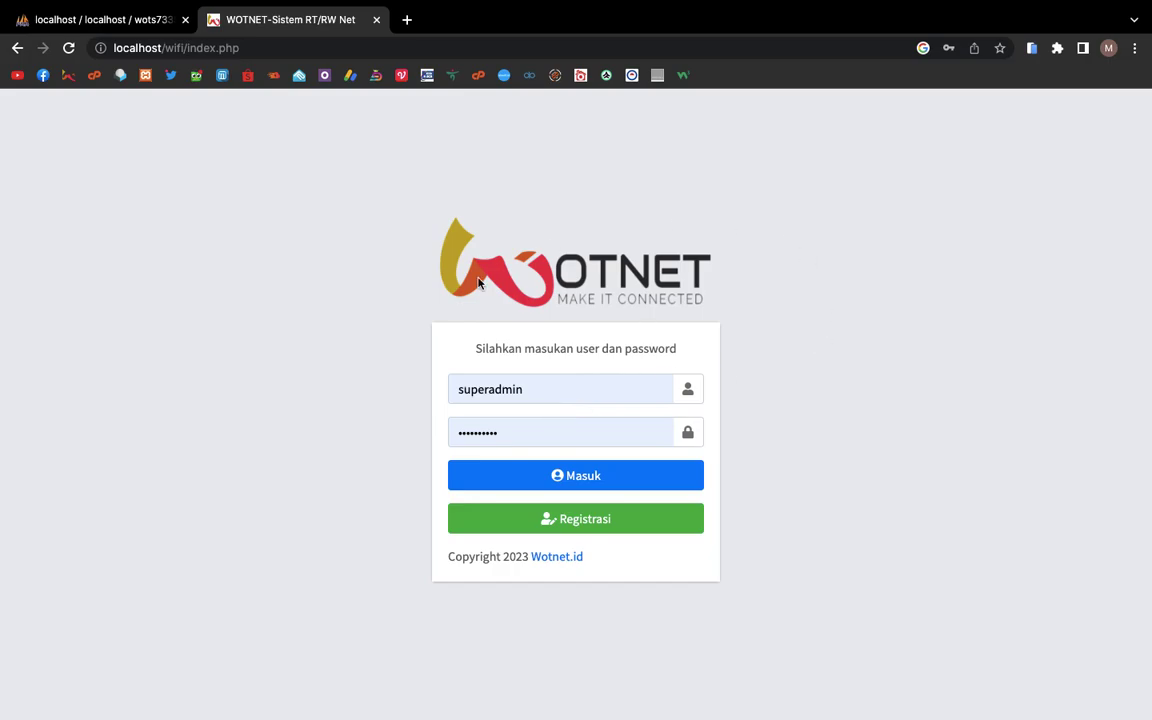
Step: Render the WOTNET login page inside the mobile simulator extension's iPhone emulator
left_click(1030, 48)
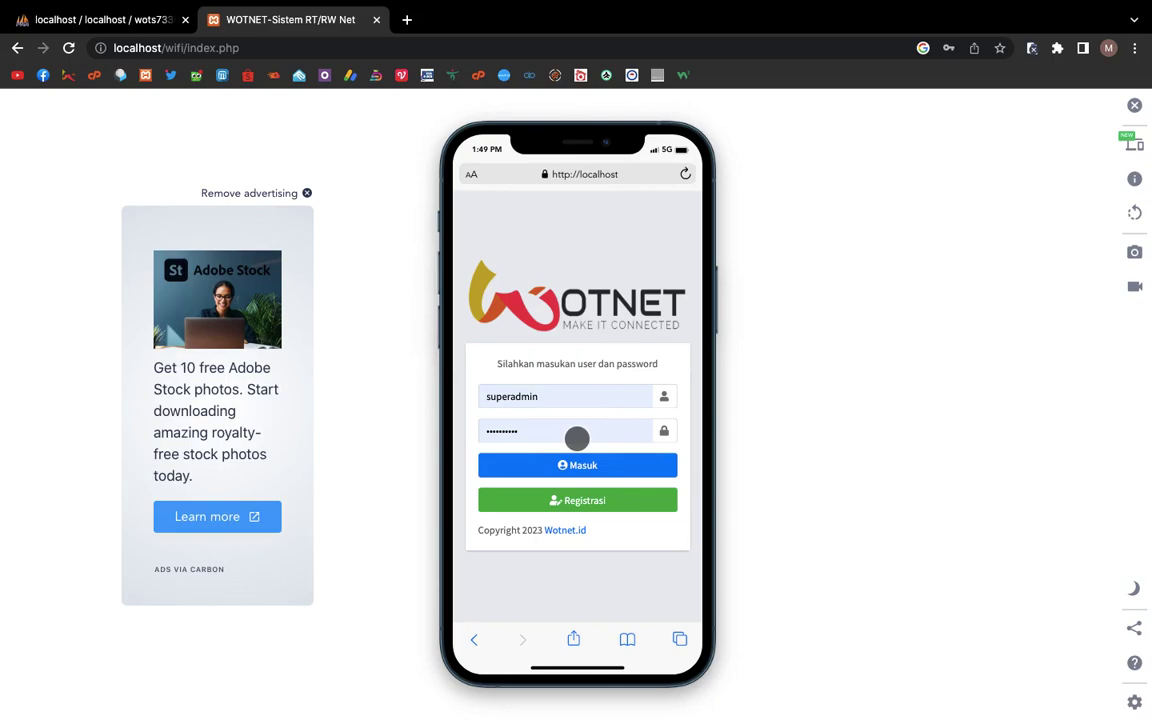
Step: Open Registrasi and enter the applicant's full name, phone number, e-KTP number and installation address
left_click(577, 502)
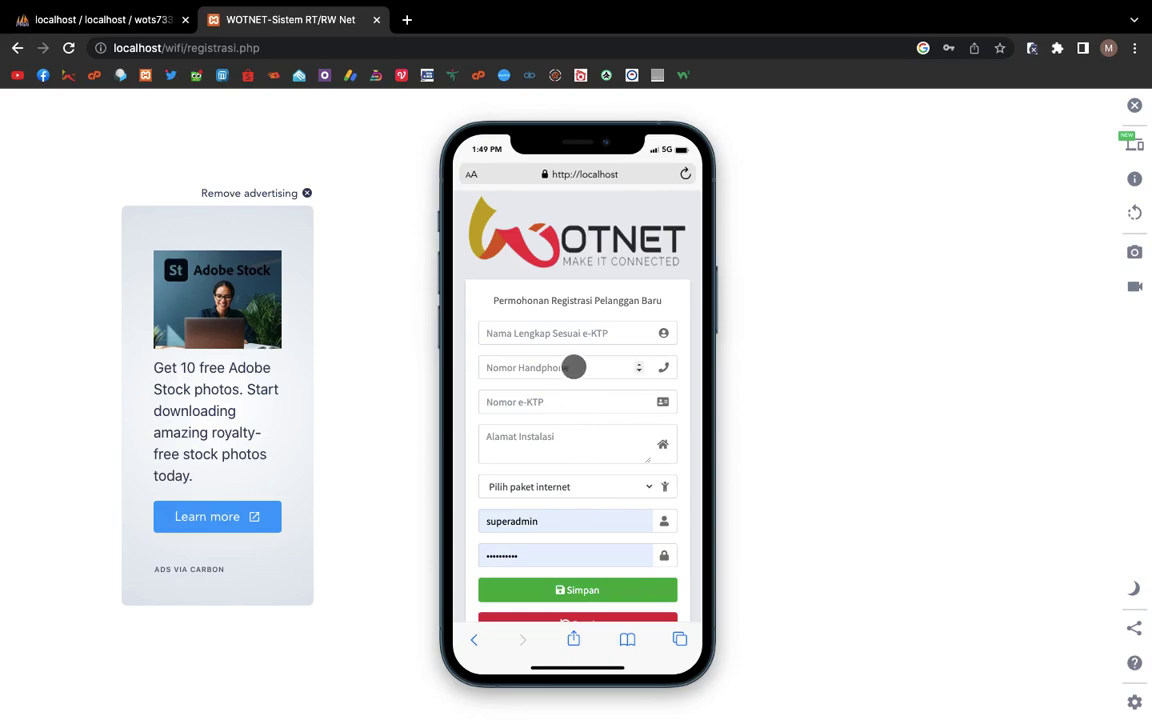
left_click(565, 334)
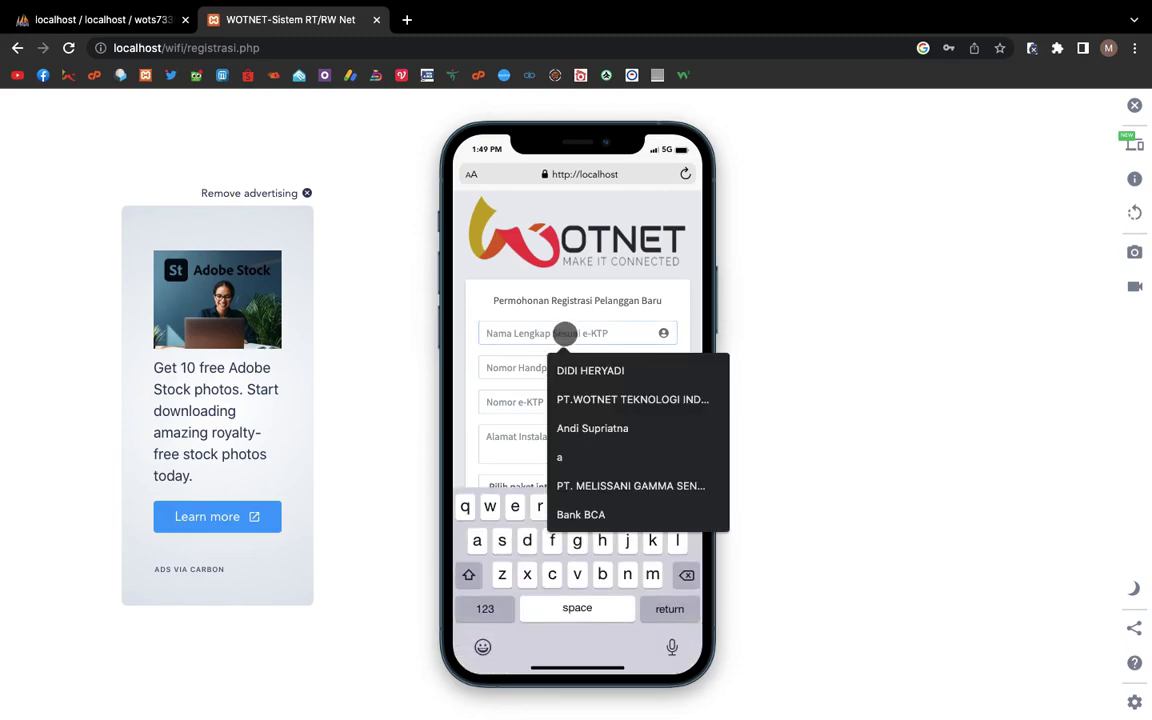
type("Ilmu ")
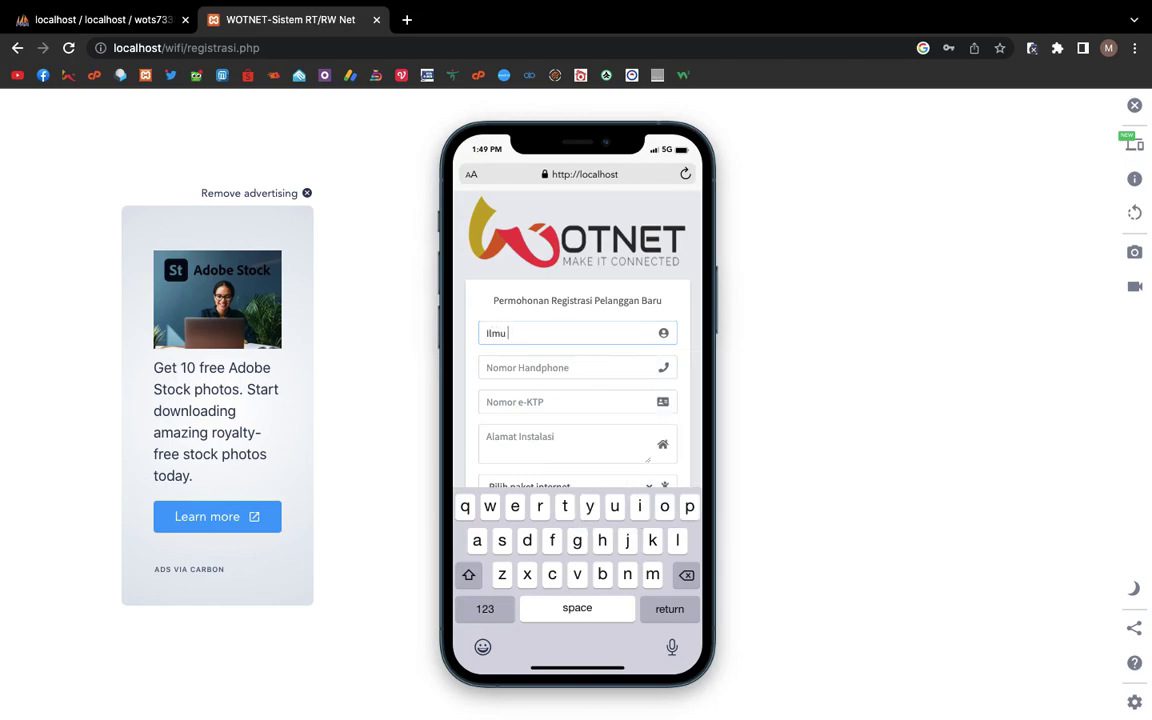
type("Otodidak")
key("Tab")
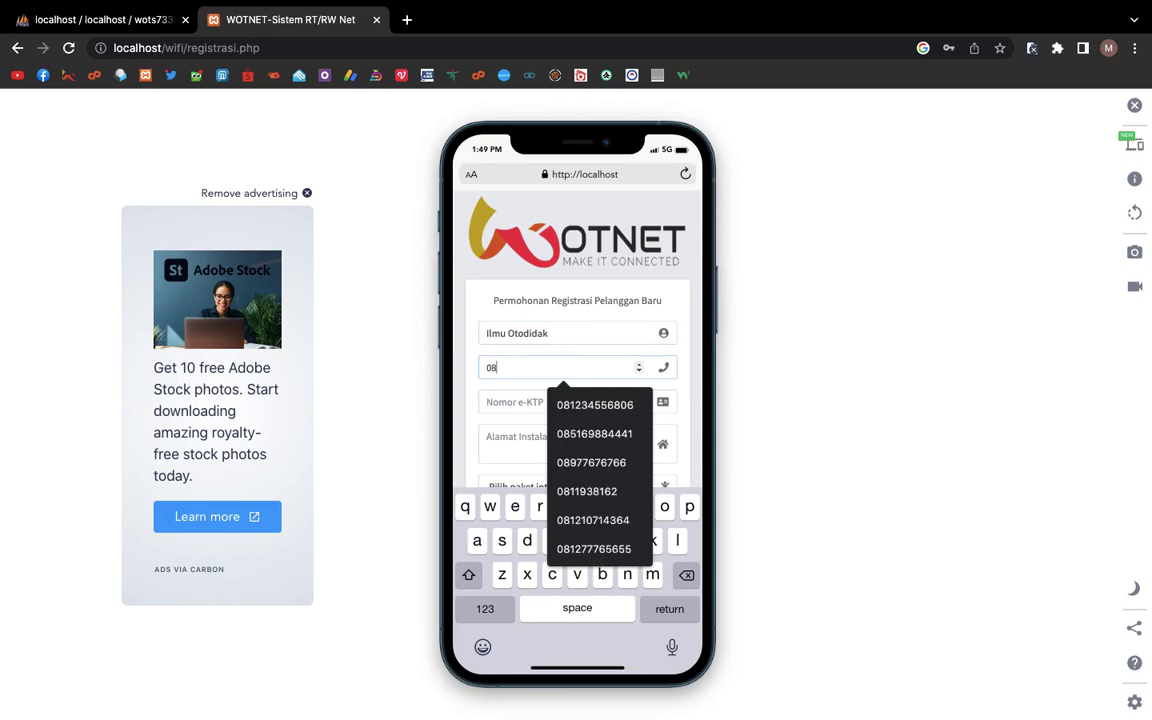
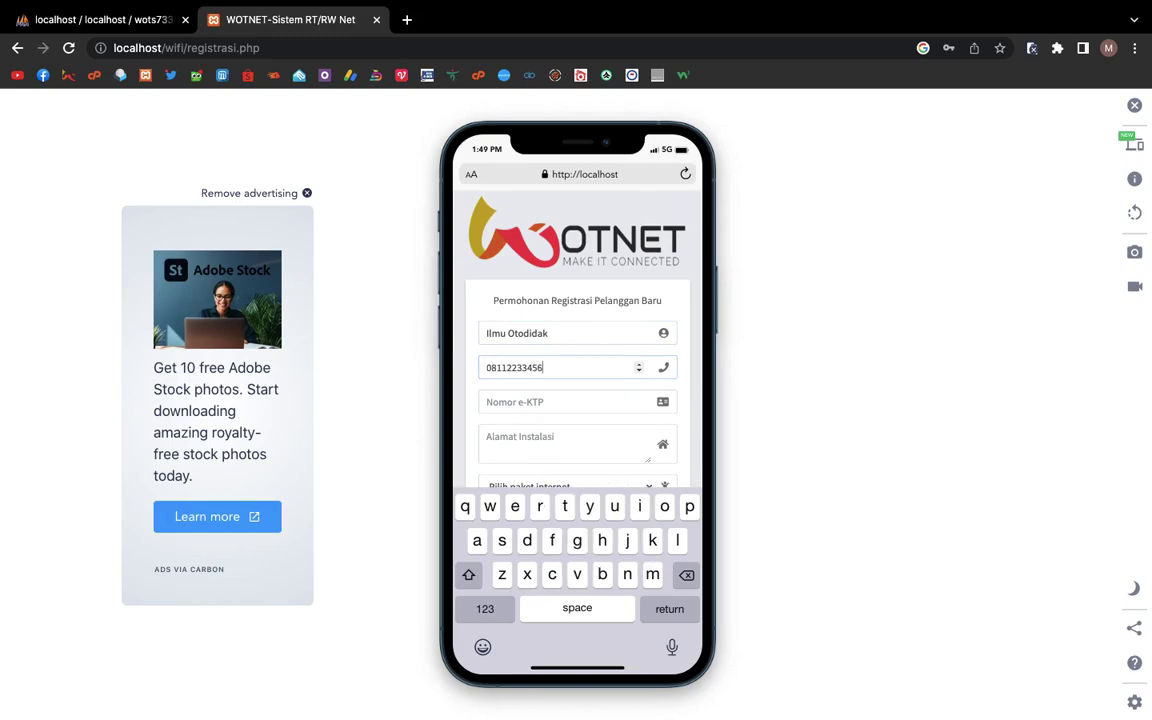
left_click(586, 410)
type("435465678")
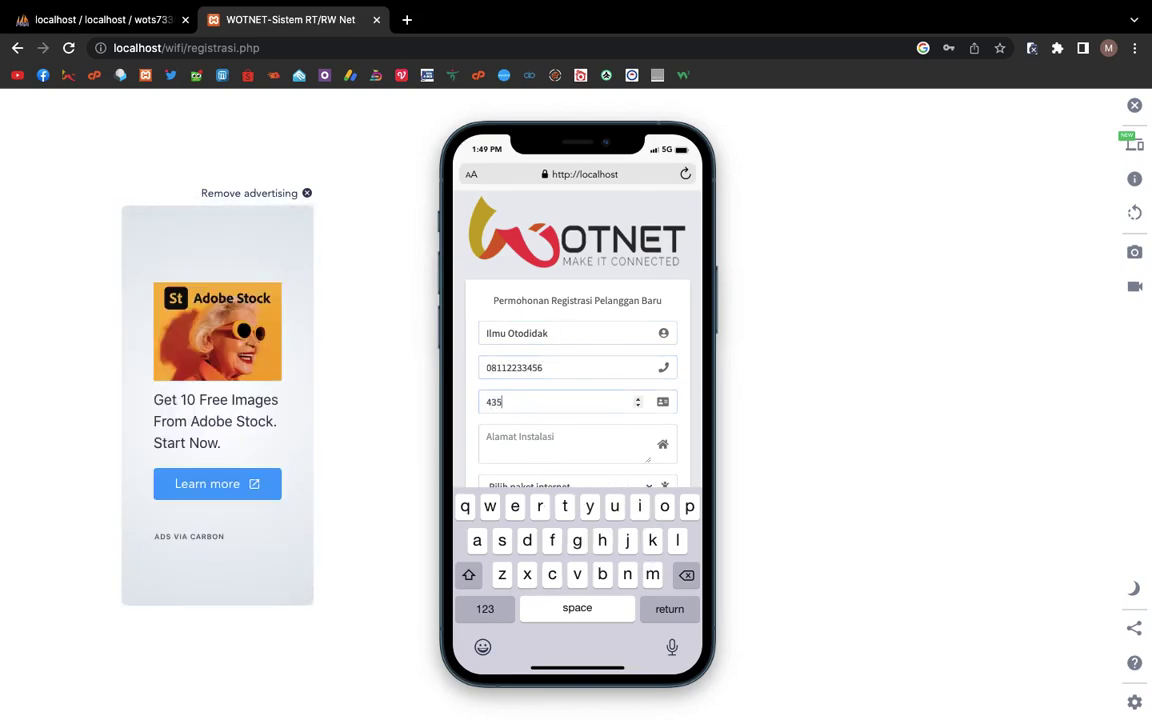
left_click(556, 439)
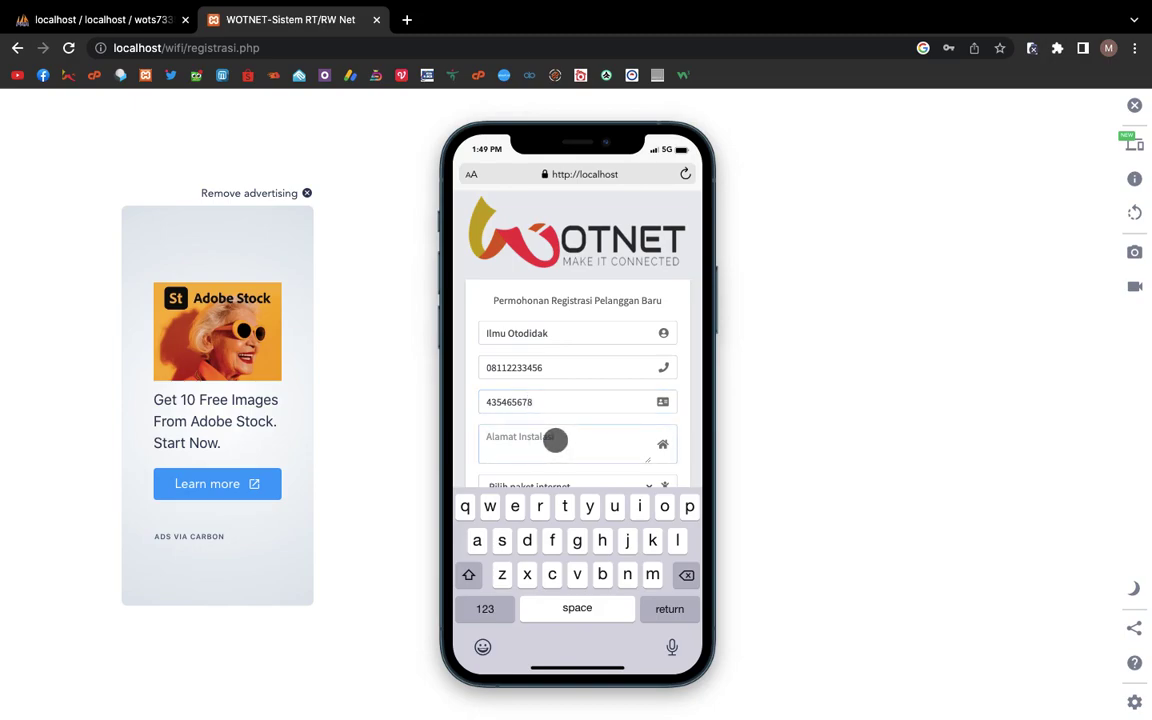
type("jalan raya alamat ini")
Step: Choose the Broadband UpTo 3mbps package, set a new username and password, and submit
scroll(577, 330, "down", 2)
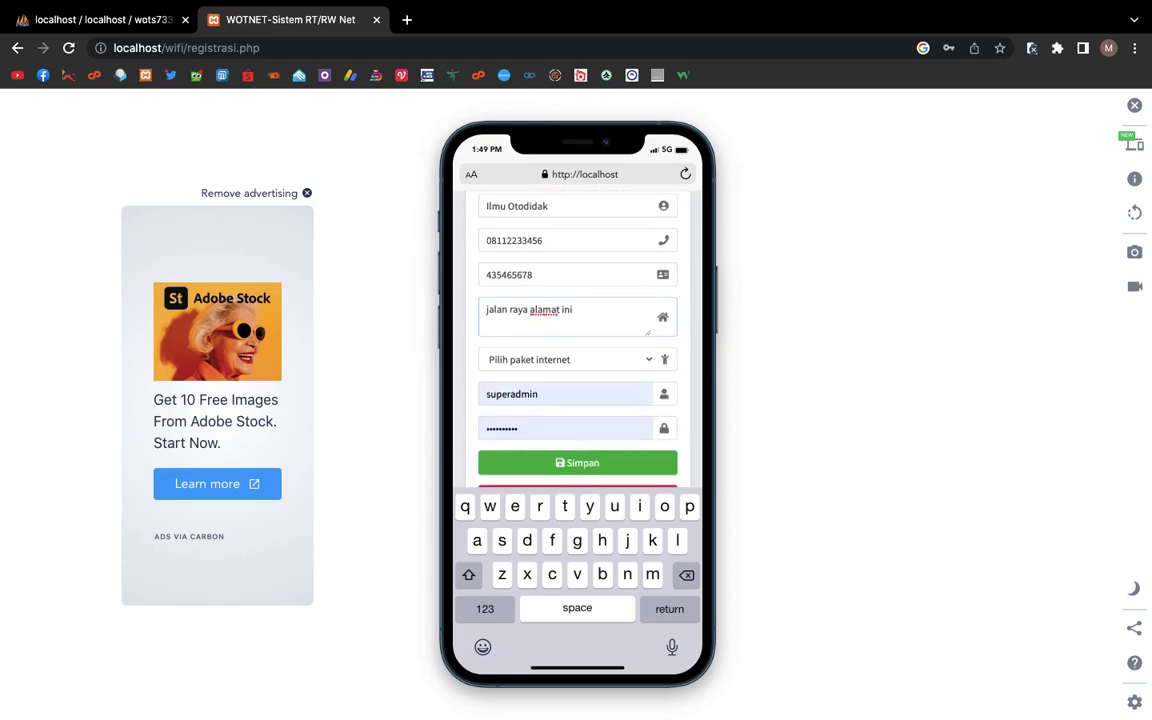
left_click(627, 285)
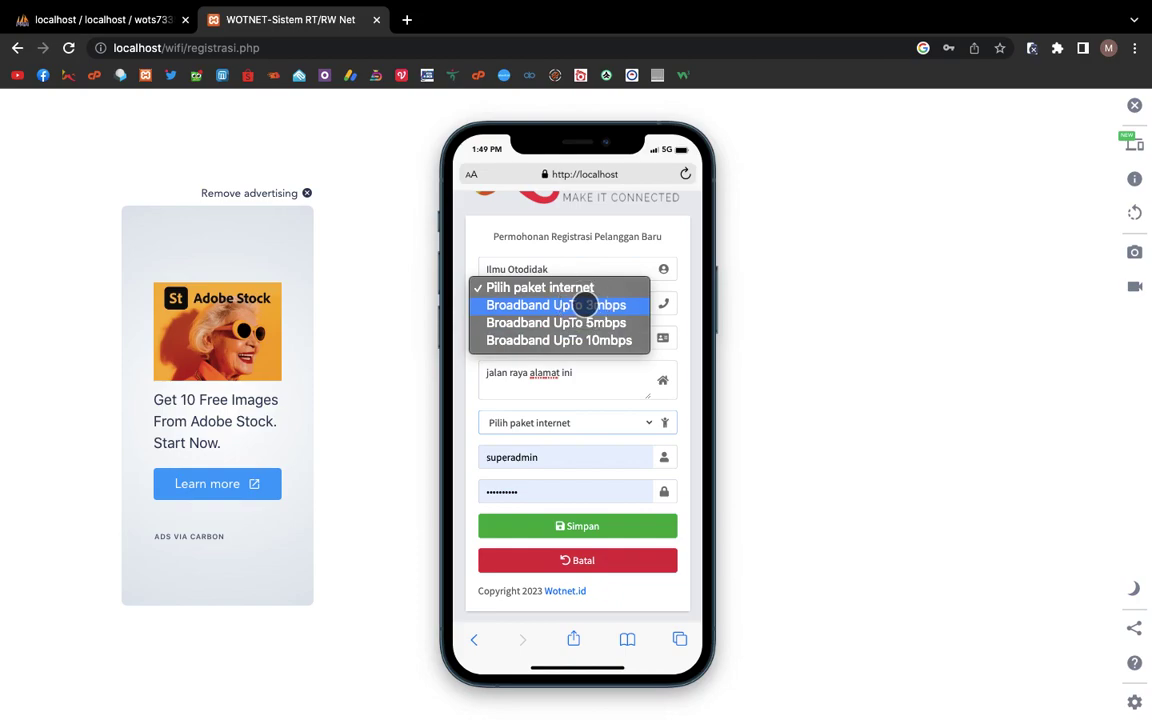
left_click(584, 304)
left_click(525, 458)
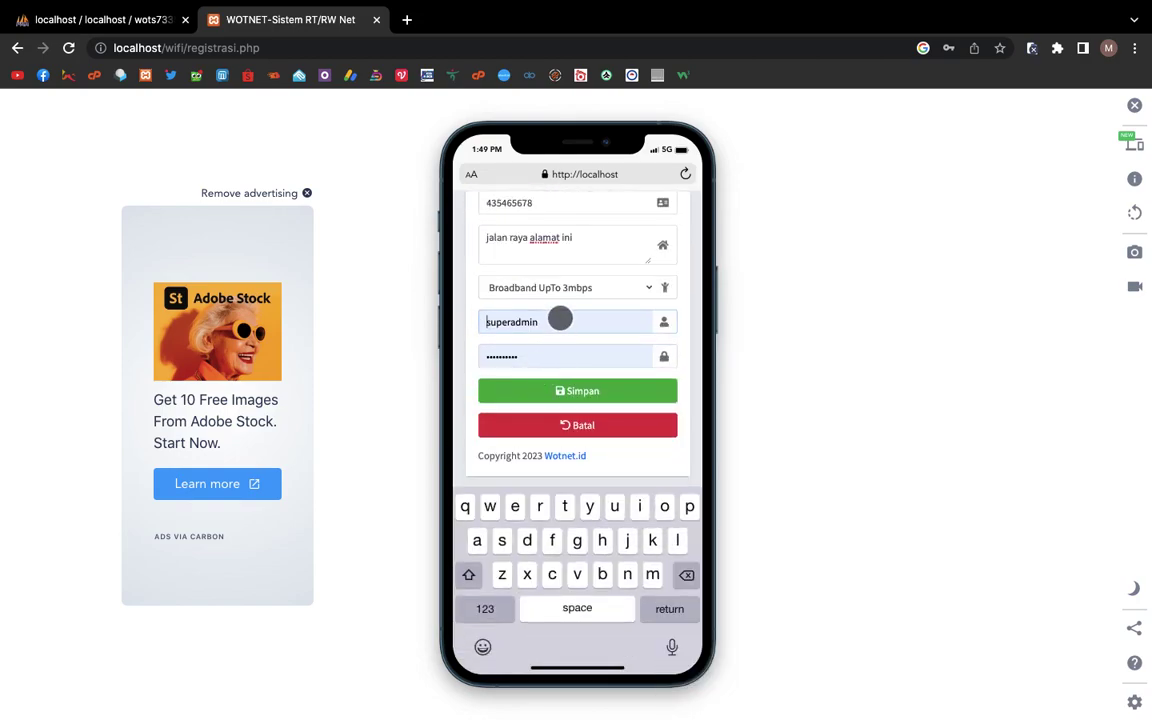
left_click(558, 320)
key("BackSpace")
key("BackSpace")
key("BackSpace")
key("BackSpace")
key("BackSpace")
key("BackSpace")
key("BackSpace")
key("BackSpace")
key("BackSpace")
key("BackSpace")
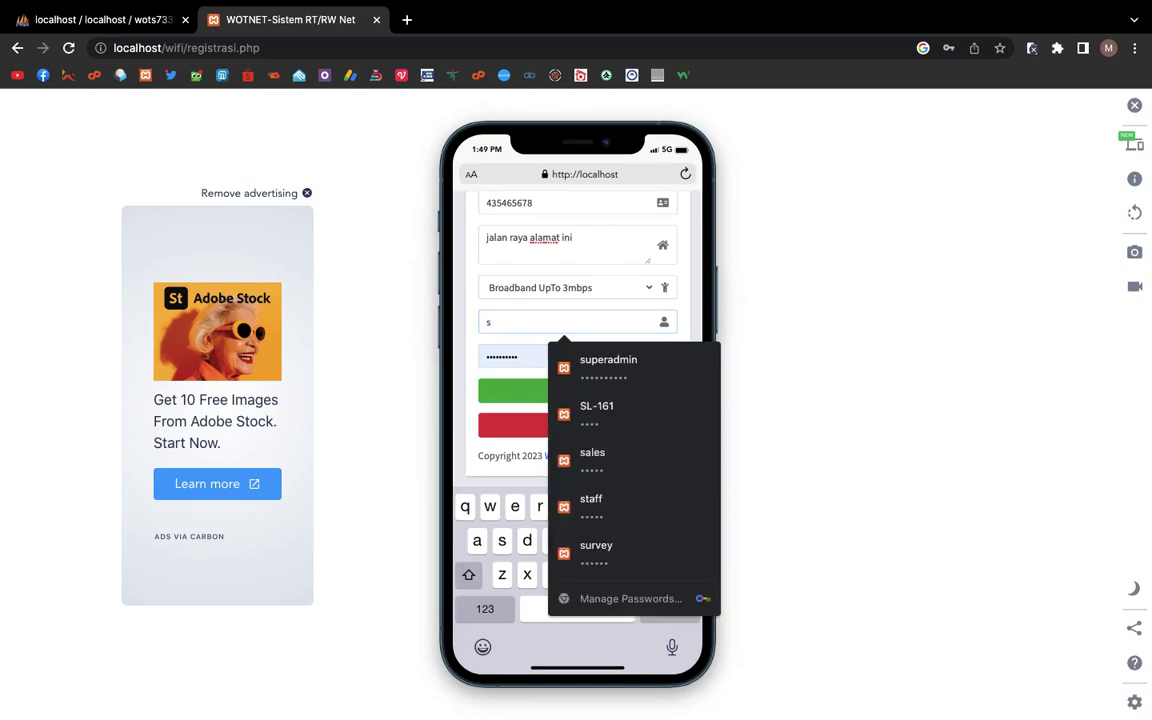
type("otodidak")
key("Tab")
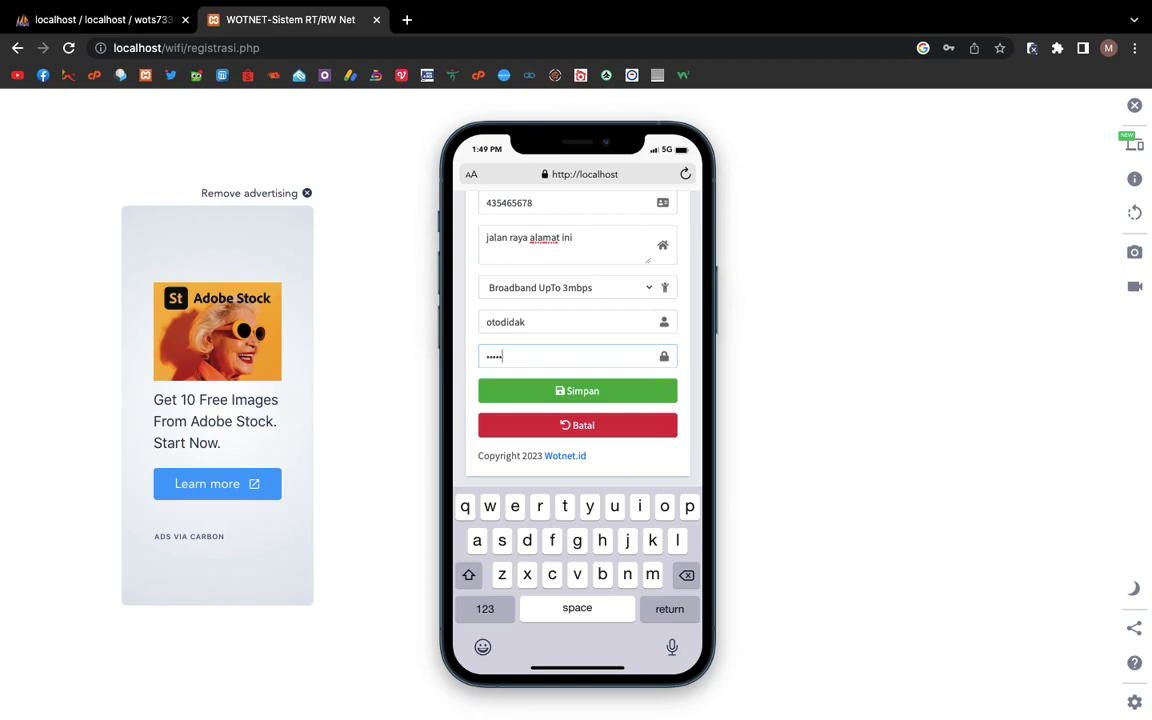
left_click(594, 394)
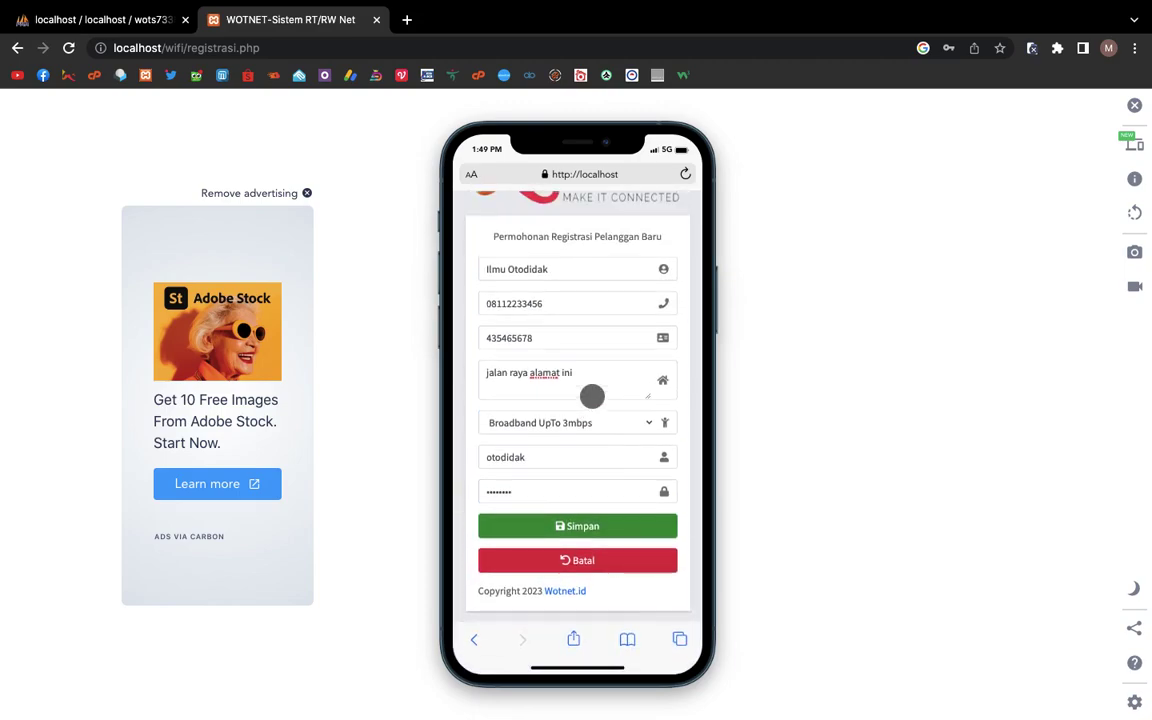
left_click(568, 517)
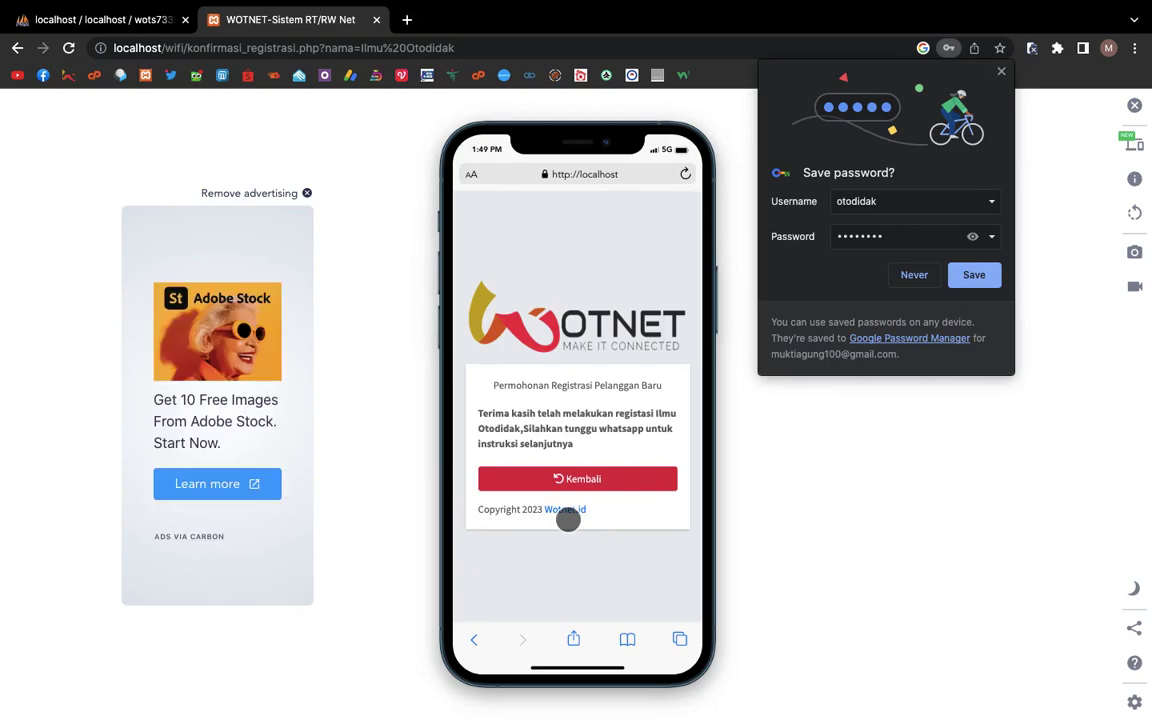
Step: Decline saving the password, log in as admin, and close the mobile simulator for full-width view
left_click(914, 280)
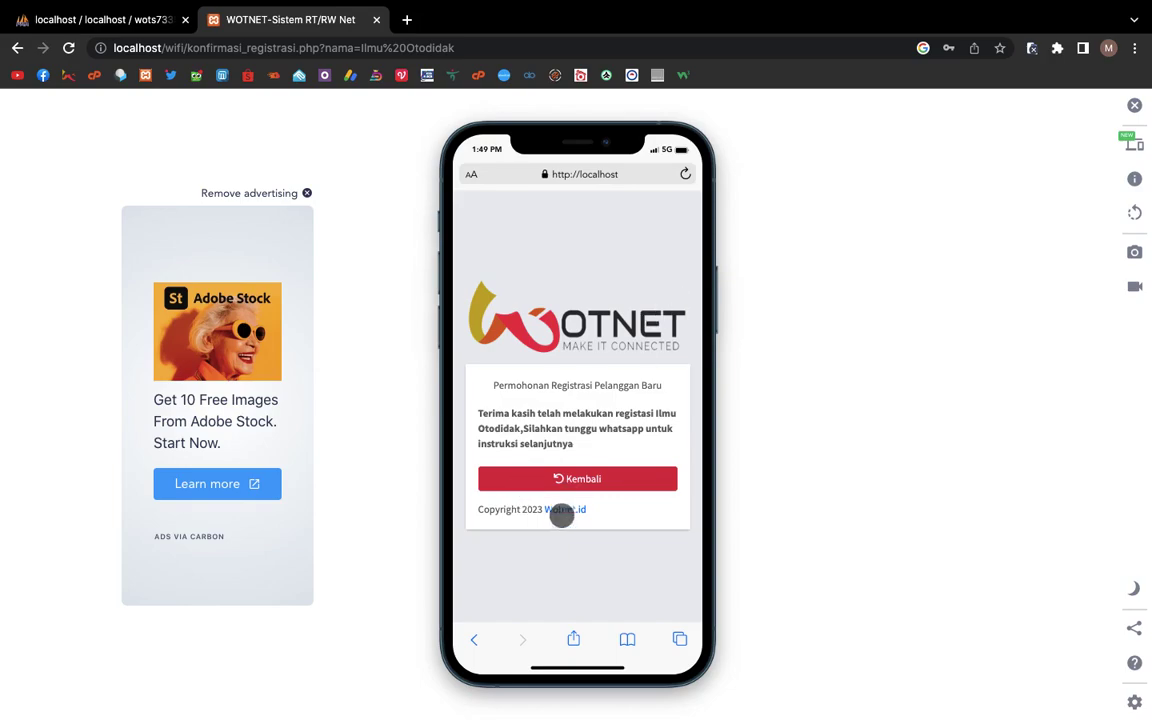
left_click(589, 478)
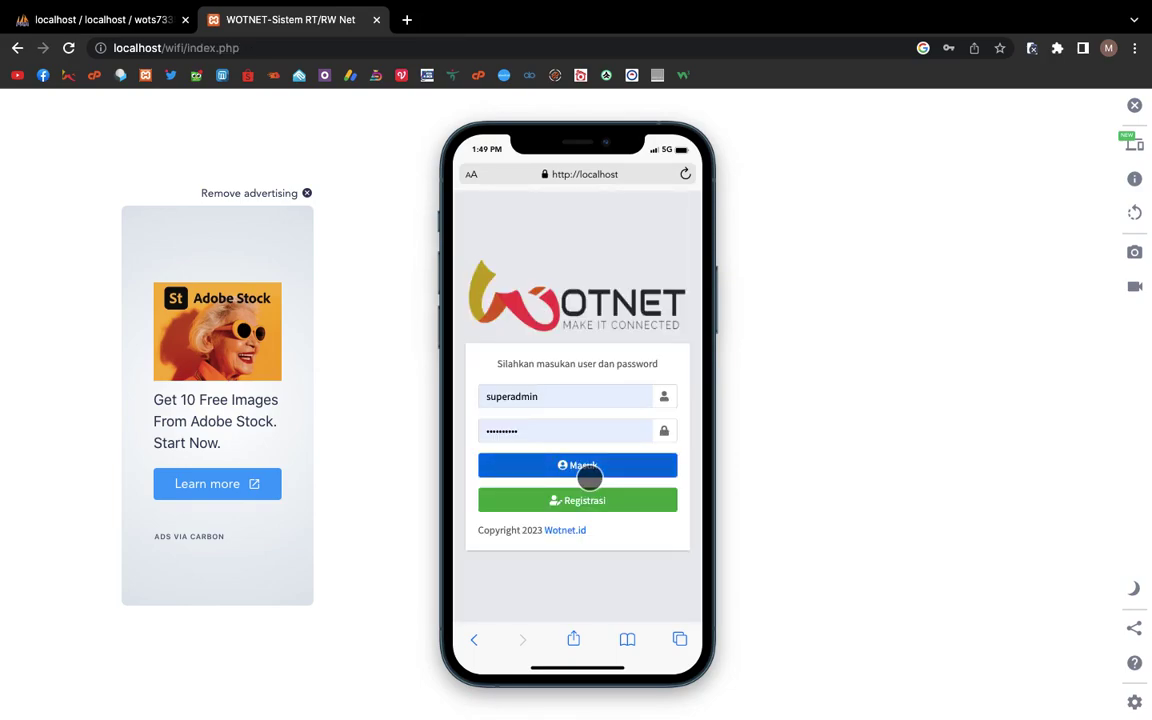
left_click(581, 460)
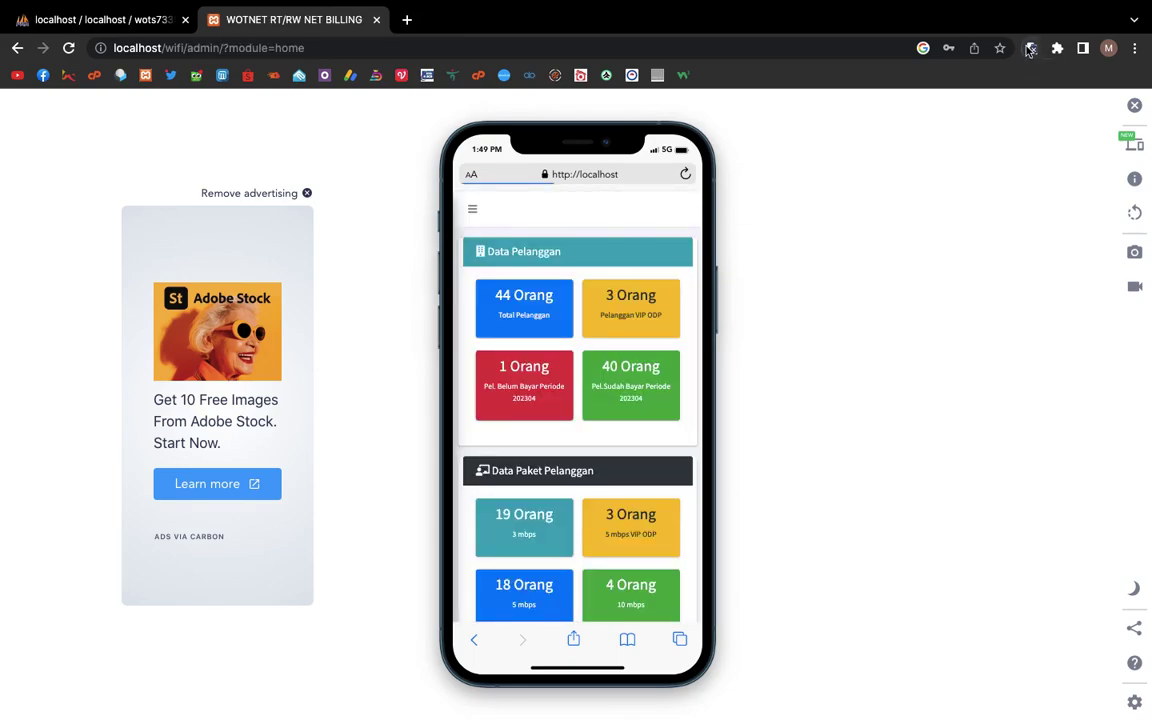
left_click(1029, 49)
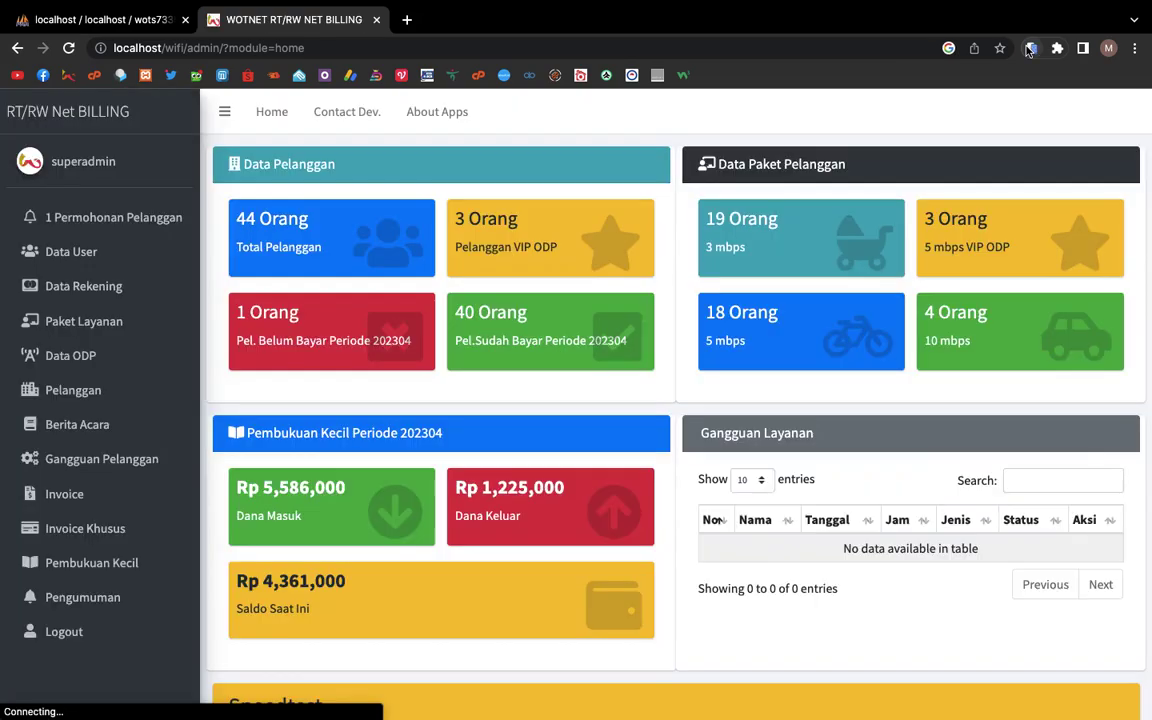
left_click(610, 283)
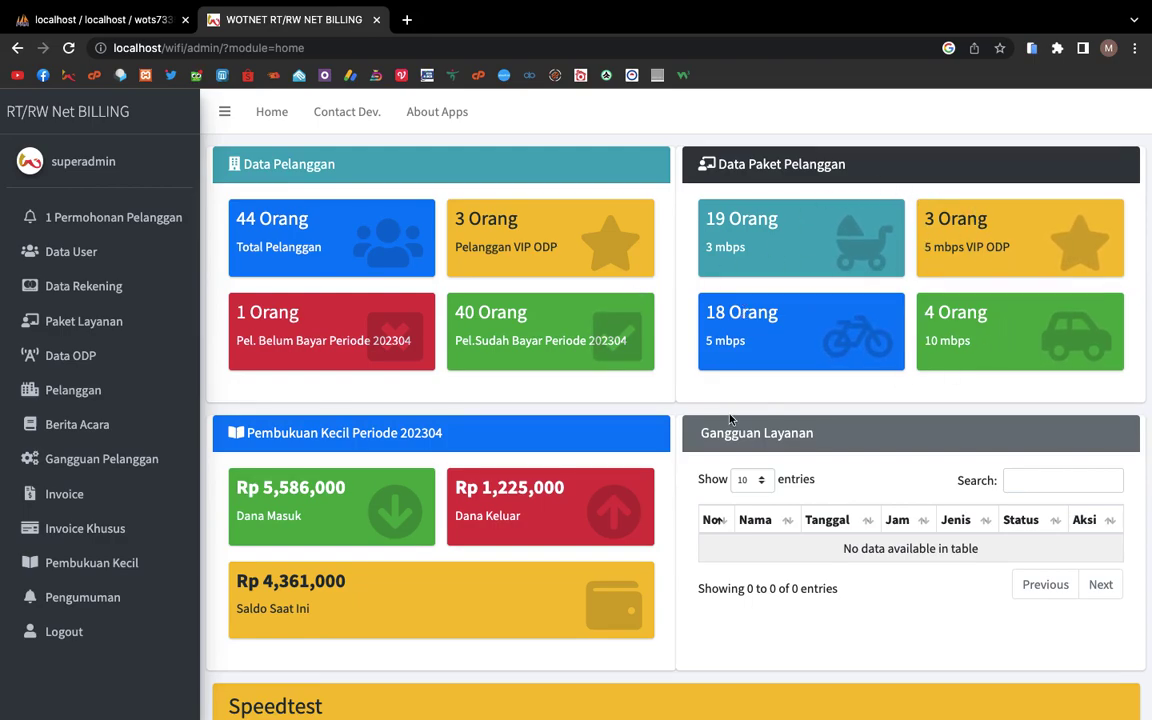
Step: Run the speed test in the Speedtest panel, then open the '1 Permohonan Pelanggan' list
scroll(730, 420, "down", 1)
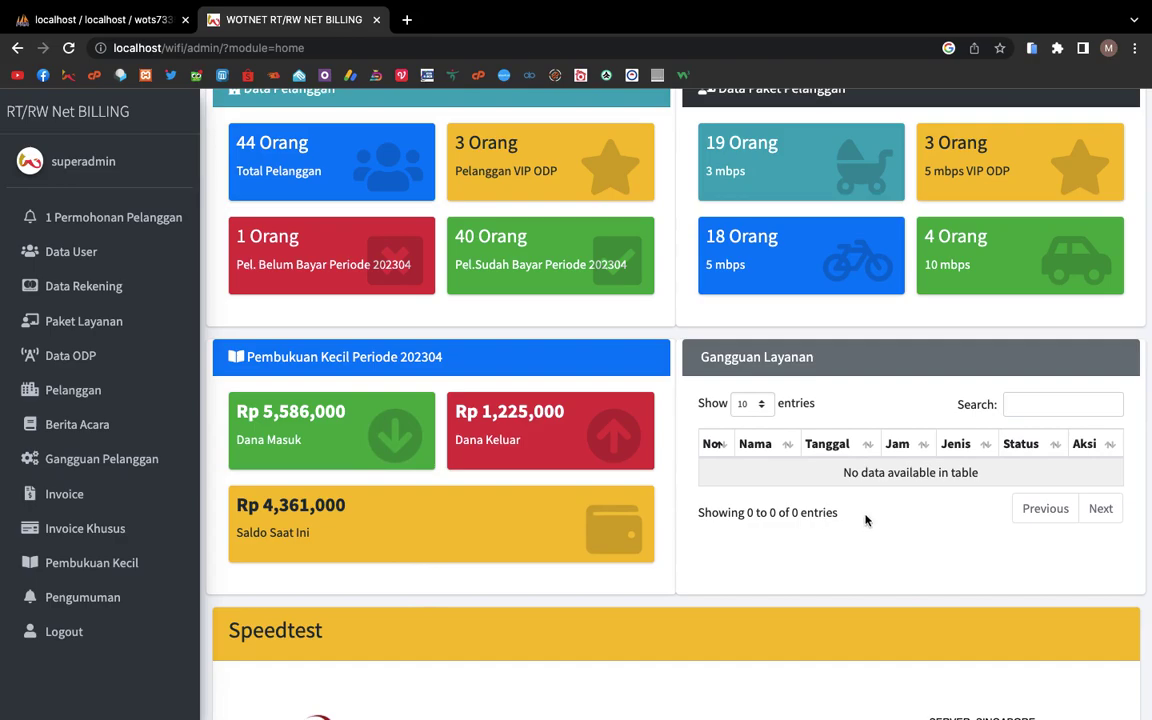
scroll(864, 518, "down", 5)
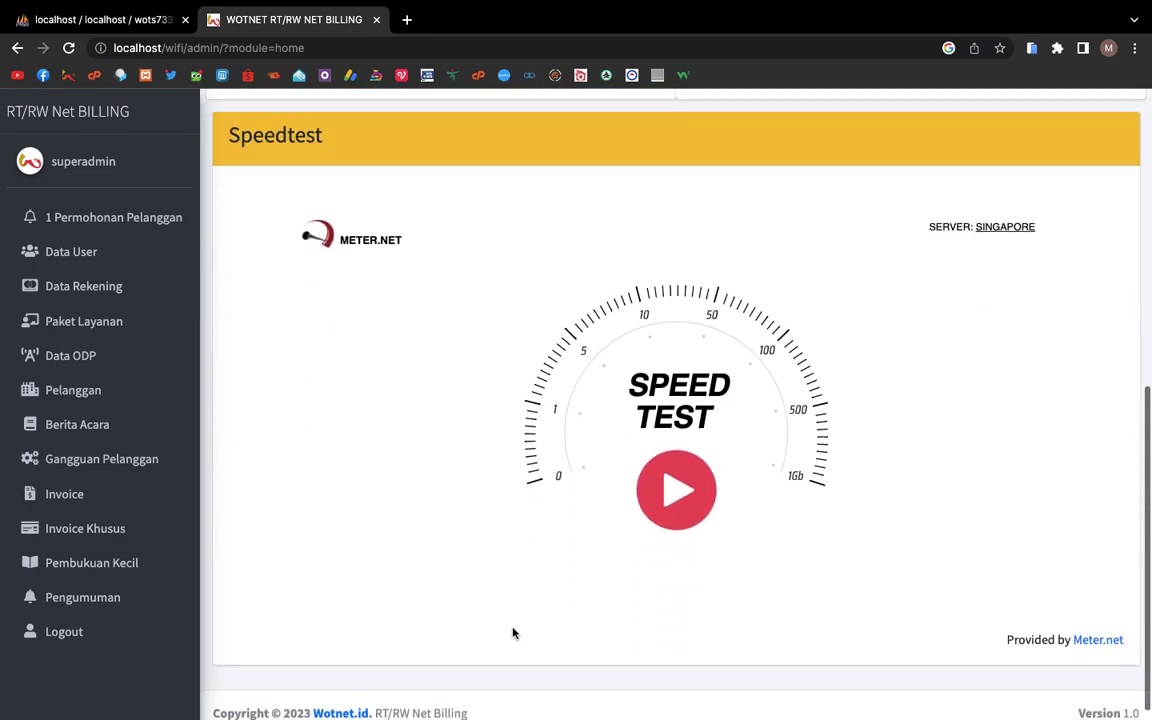
left_click(697, 507)
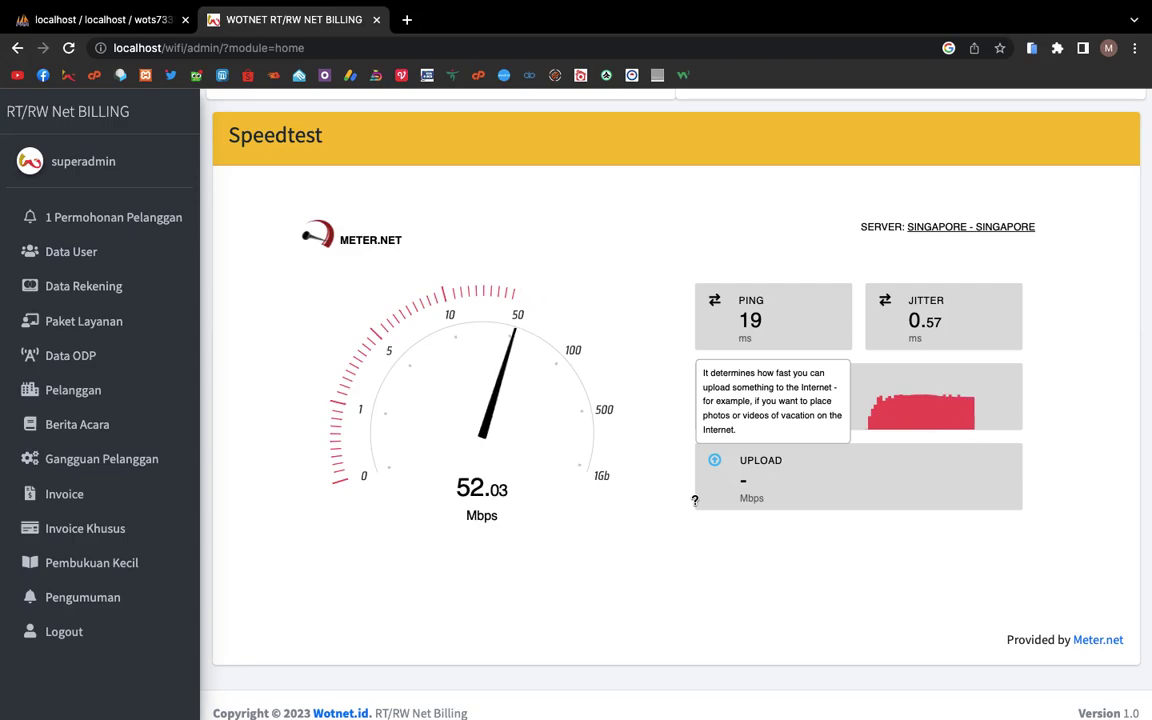
scroll(455, 445, "up", 5)
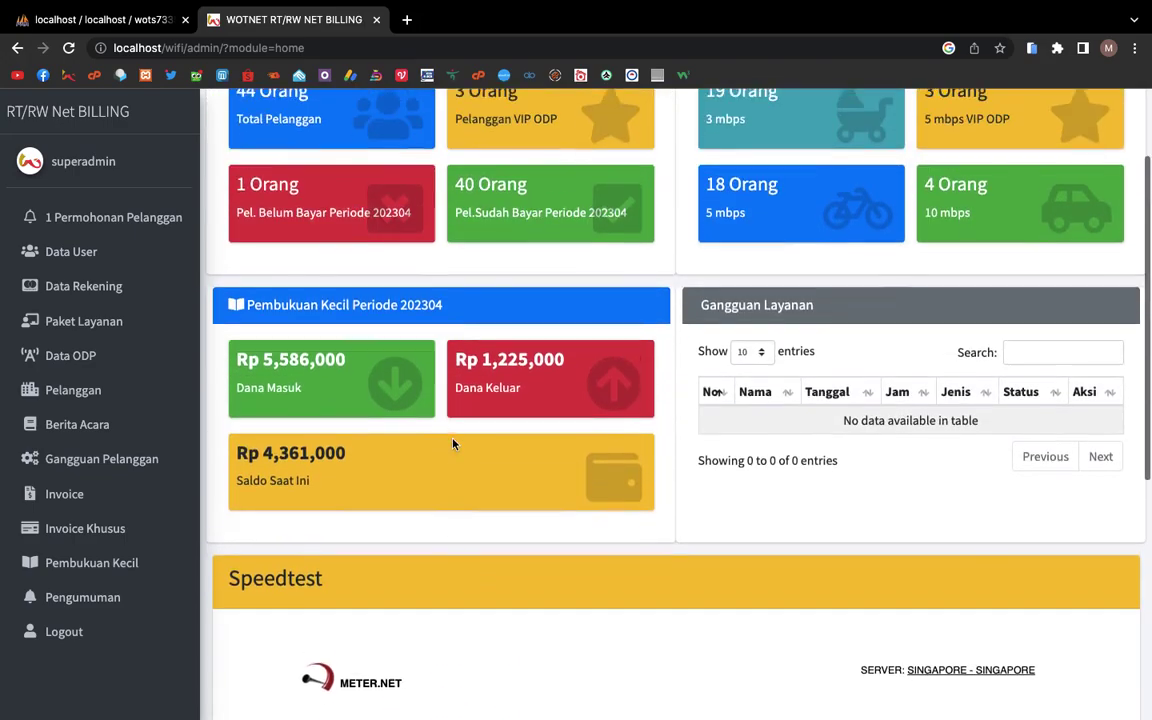
left_click(47, 233)
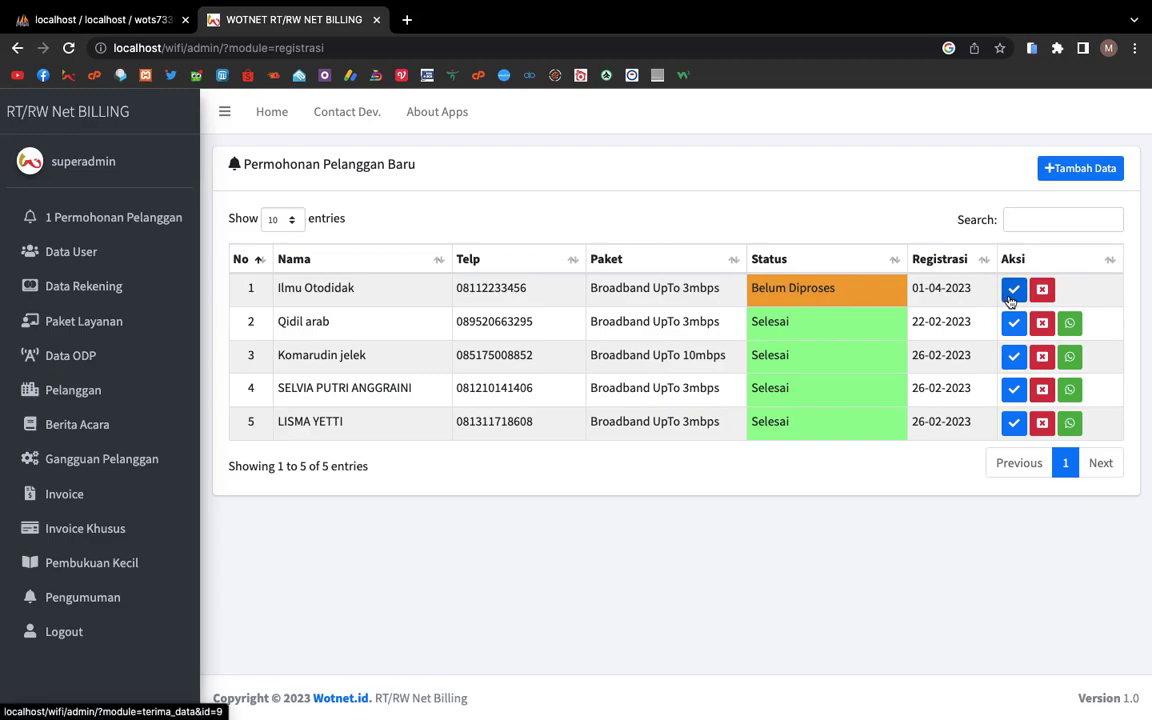
Step: Accept the pending 3mbps registration, search Pelanggan for 'oto', then return to the requests list
left_click(1012, 295)
left_click(296, 560)
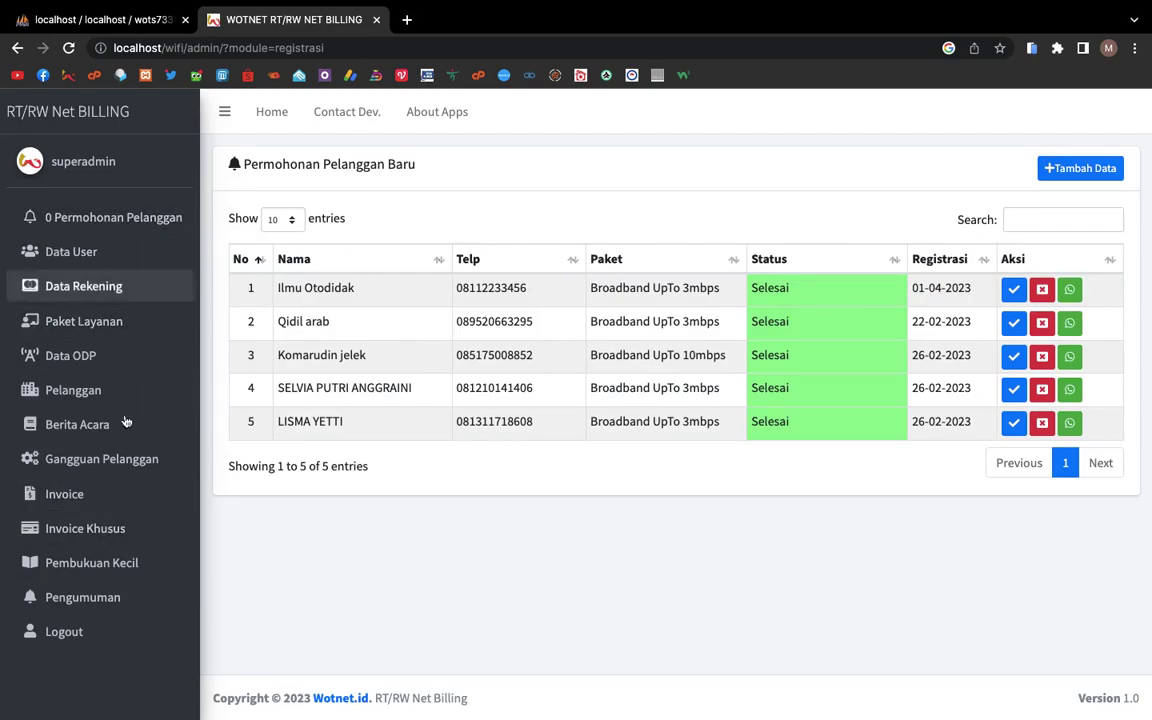
left_click(149, 391)
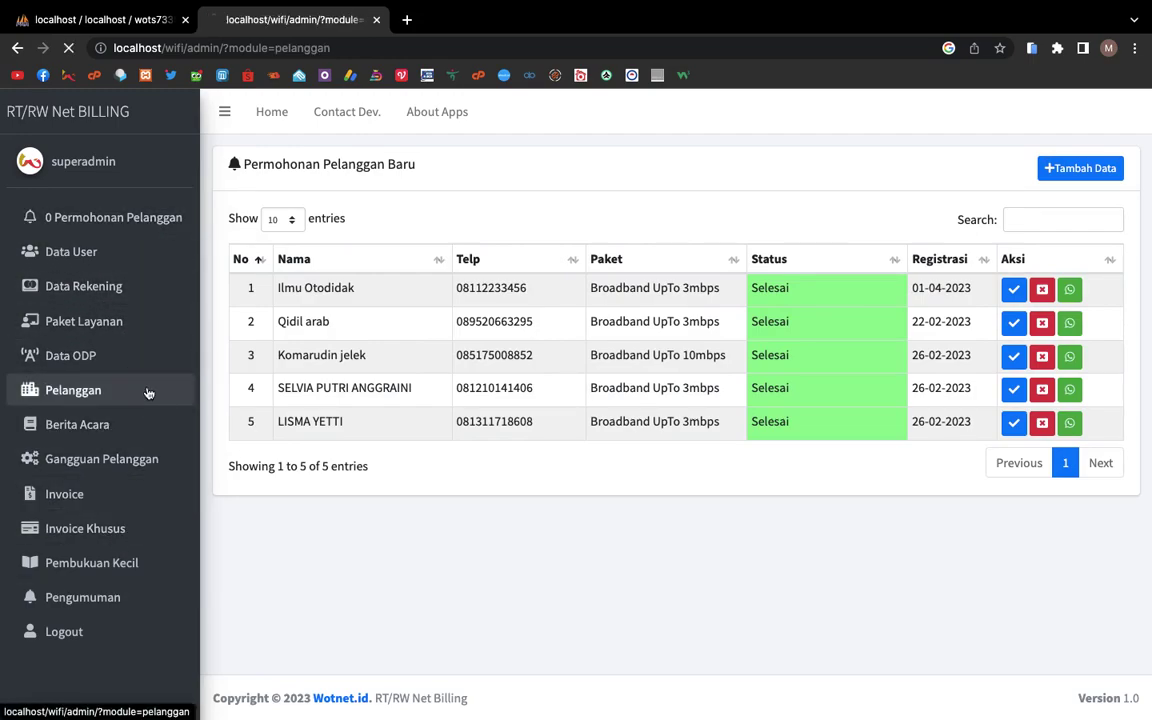
left_click(1097, 216)
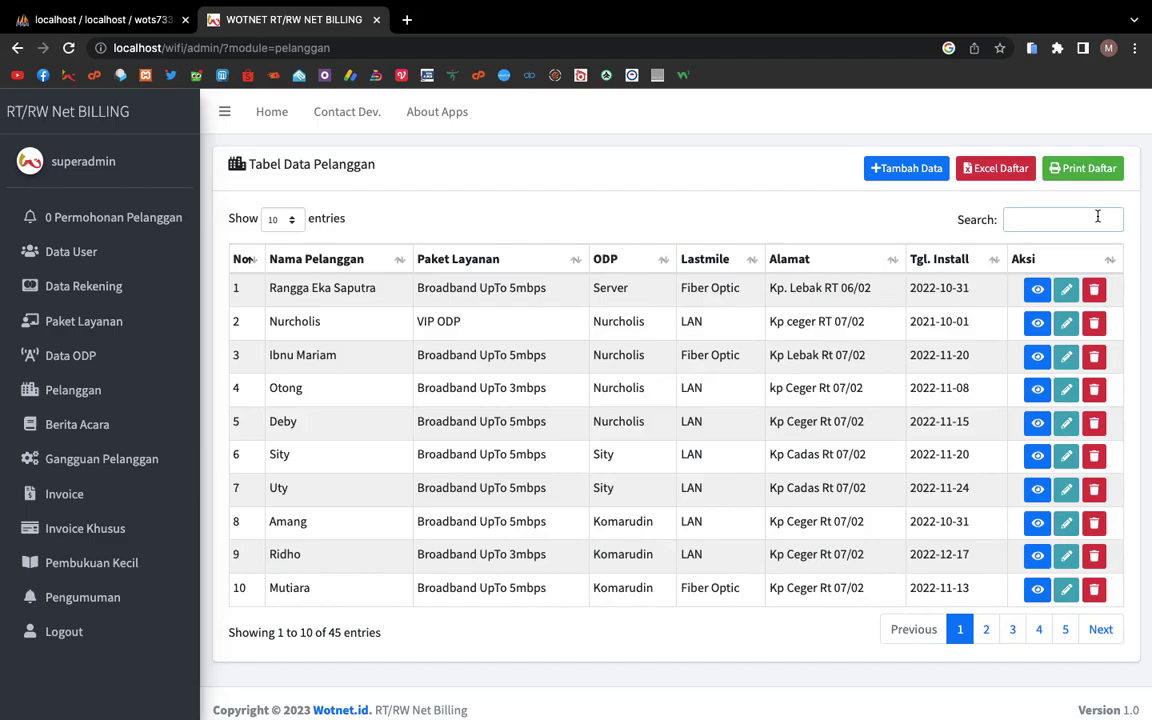
type("im")
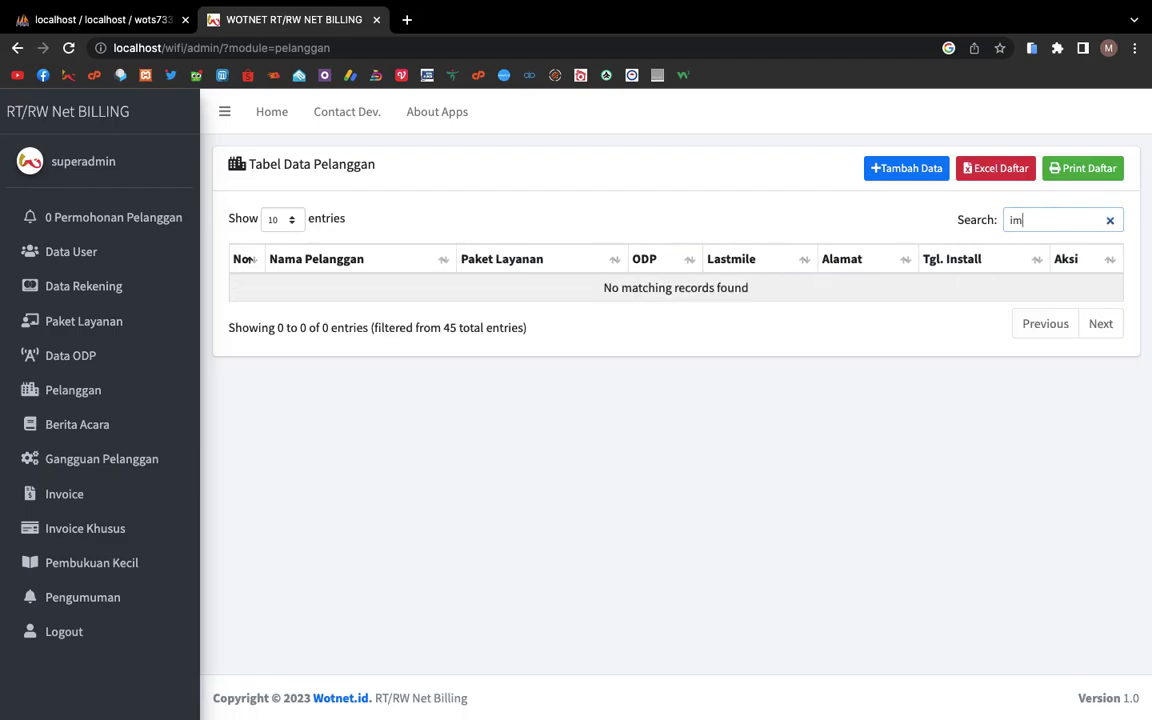
type("l")
key("BackSpace")
key("BackSpace")
key("BackSpace")
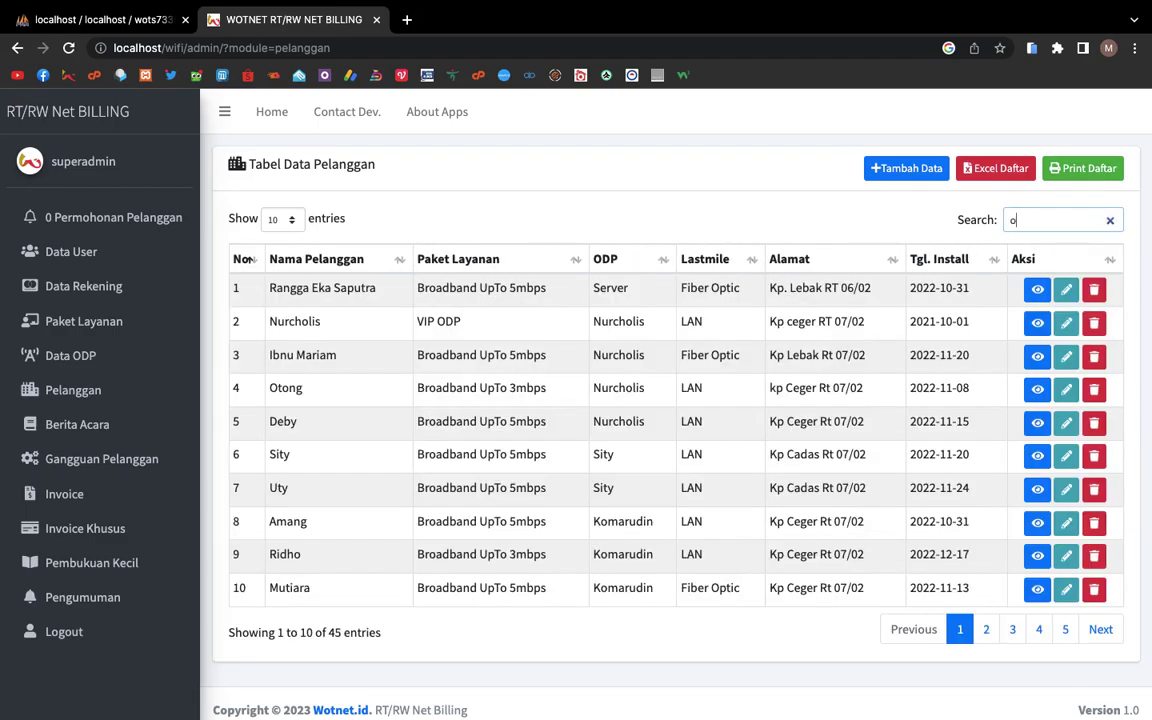
type("oto")
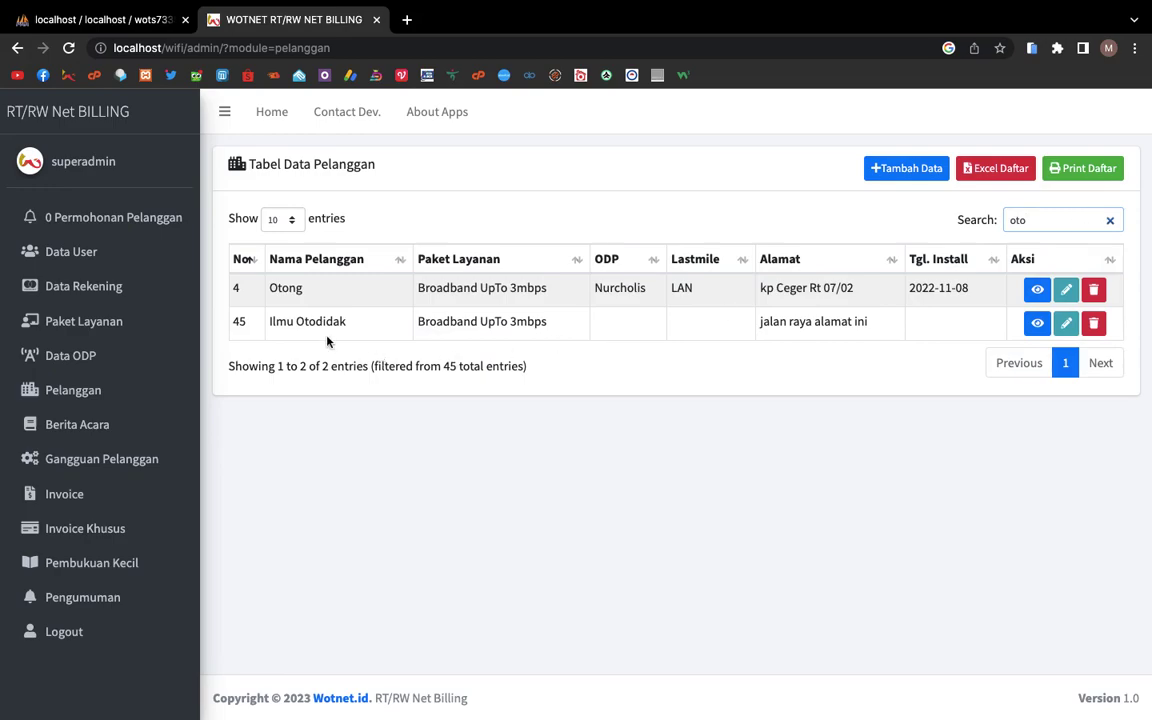
left_click(128, 216)
Step: Open the WhatsApp share page with the DITERIMA approval message, skipping the desktop app, and review it
left_click(1073, 288)
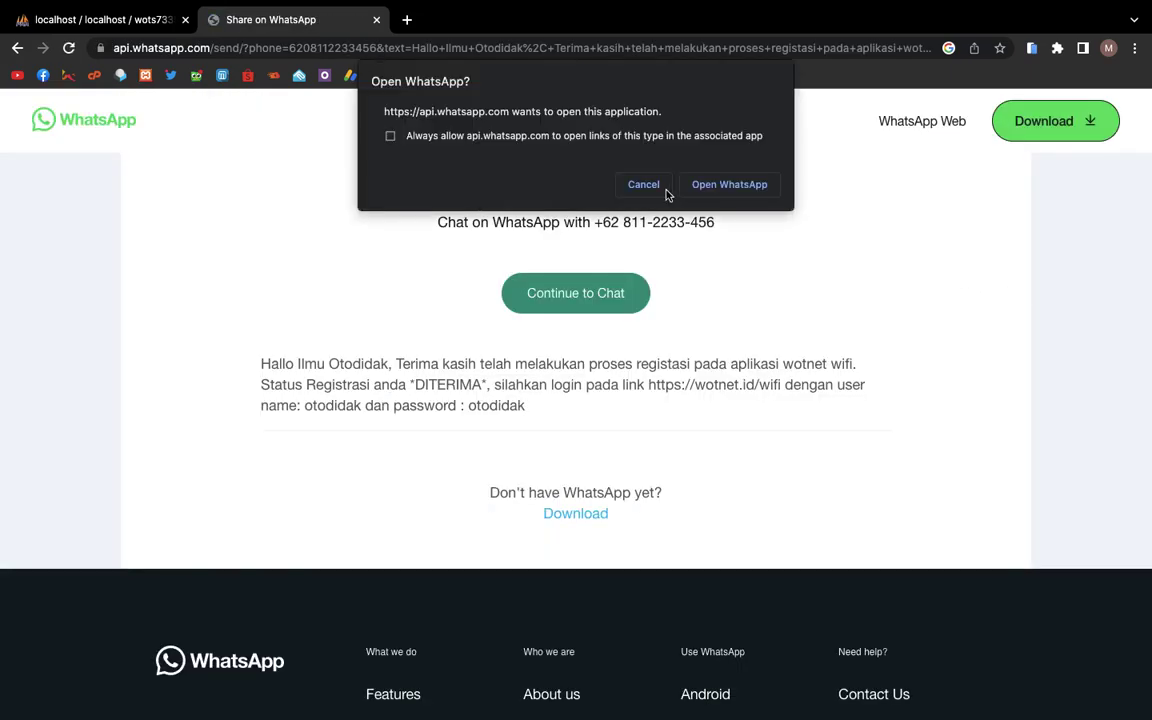
left_click(643, 185)
left_click_drag(239, 364, 543, 403)
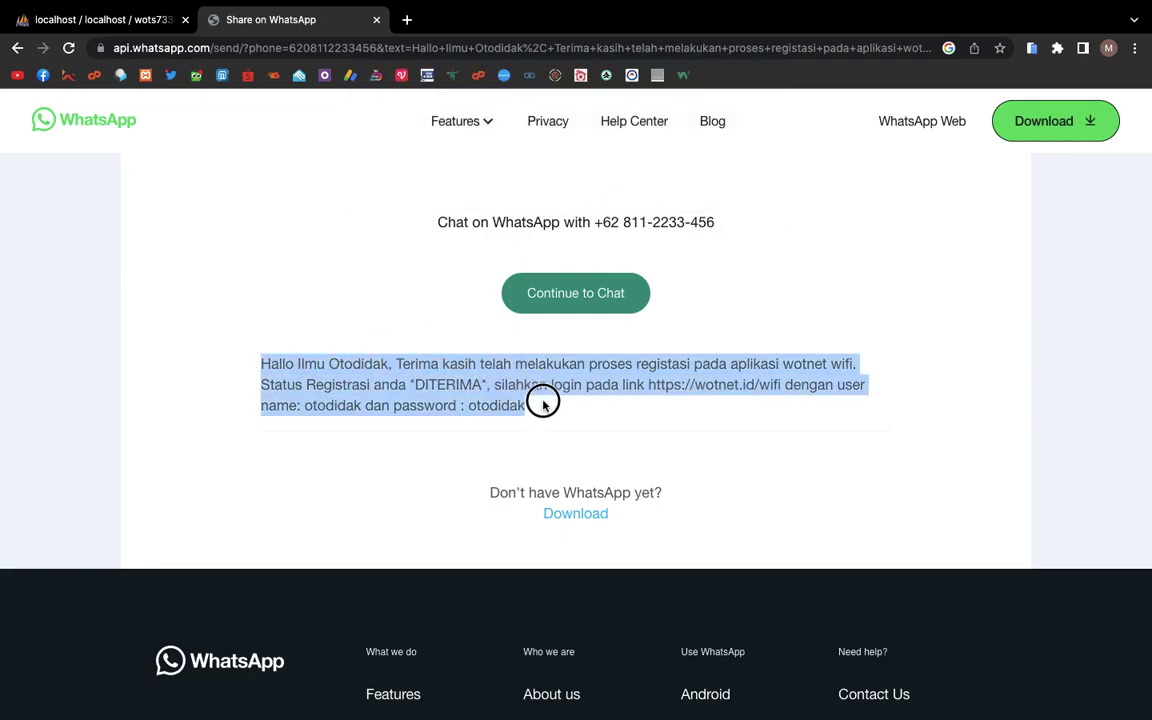
left_click_drag(543, 403, 283, 347)
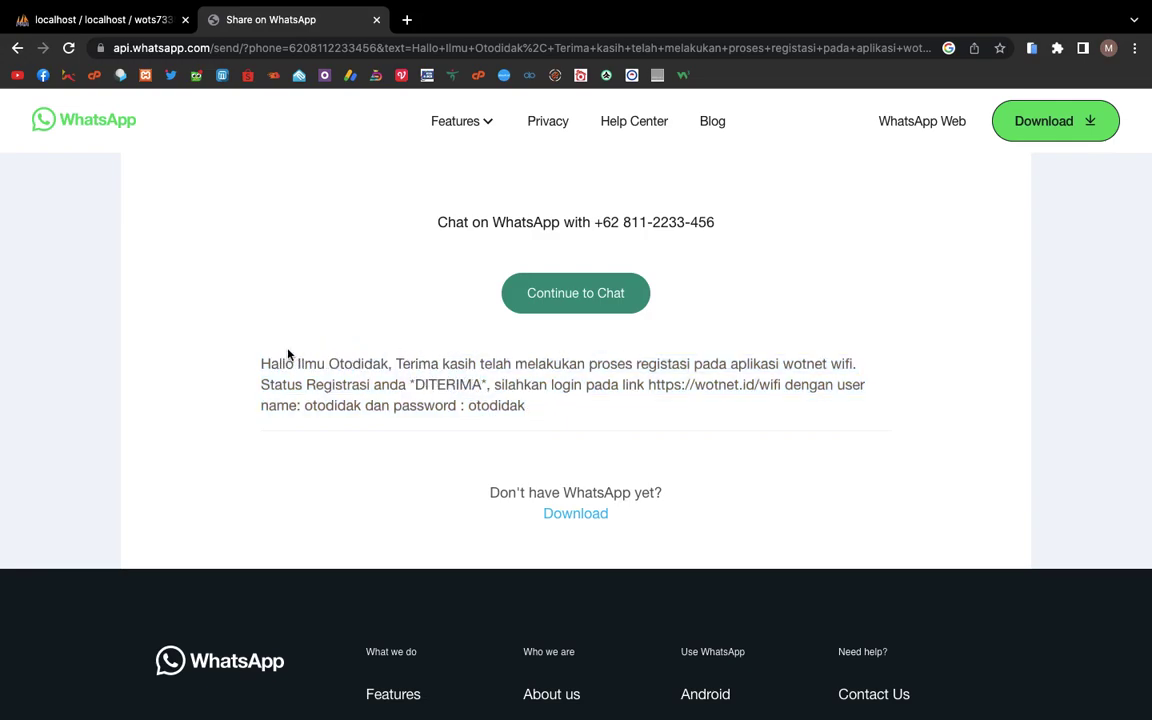
left_click(17, 49)
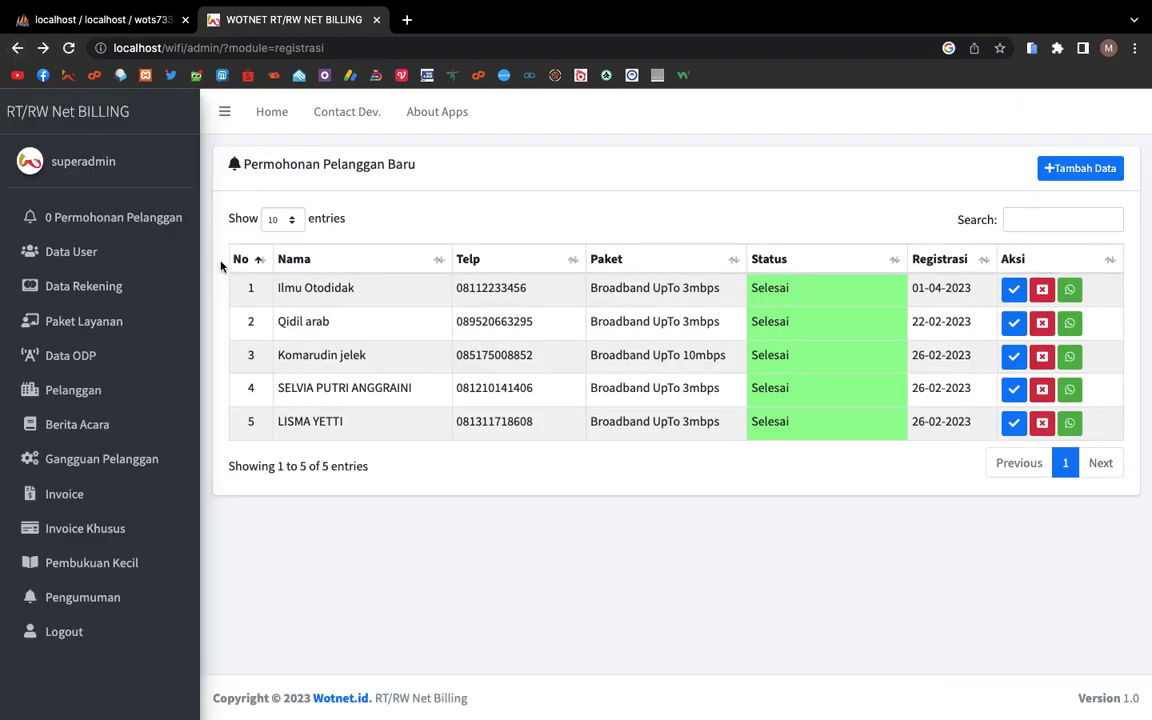
Step: Browse Home, Data User, Data Rekening and Paket Layanan, ending on the Data ODP list
left_click(281, 113)
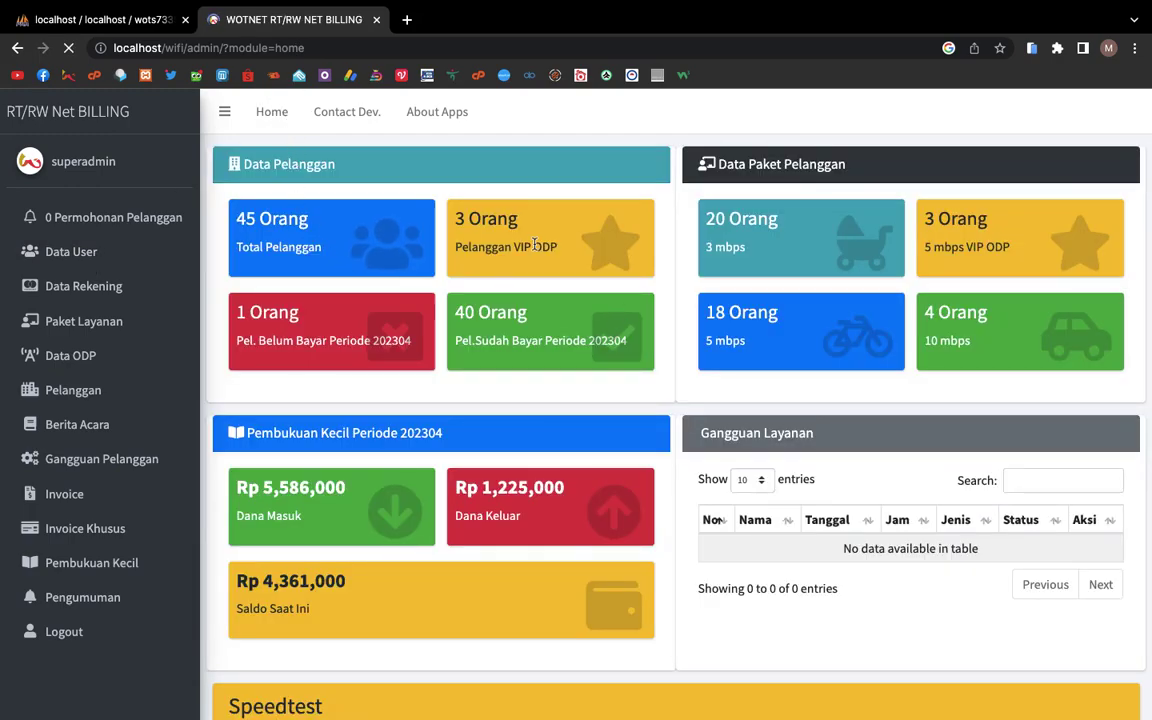
left_click(100, 252)
left_click(115, 287)
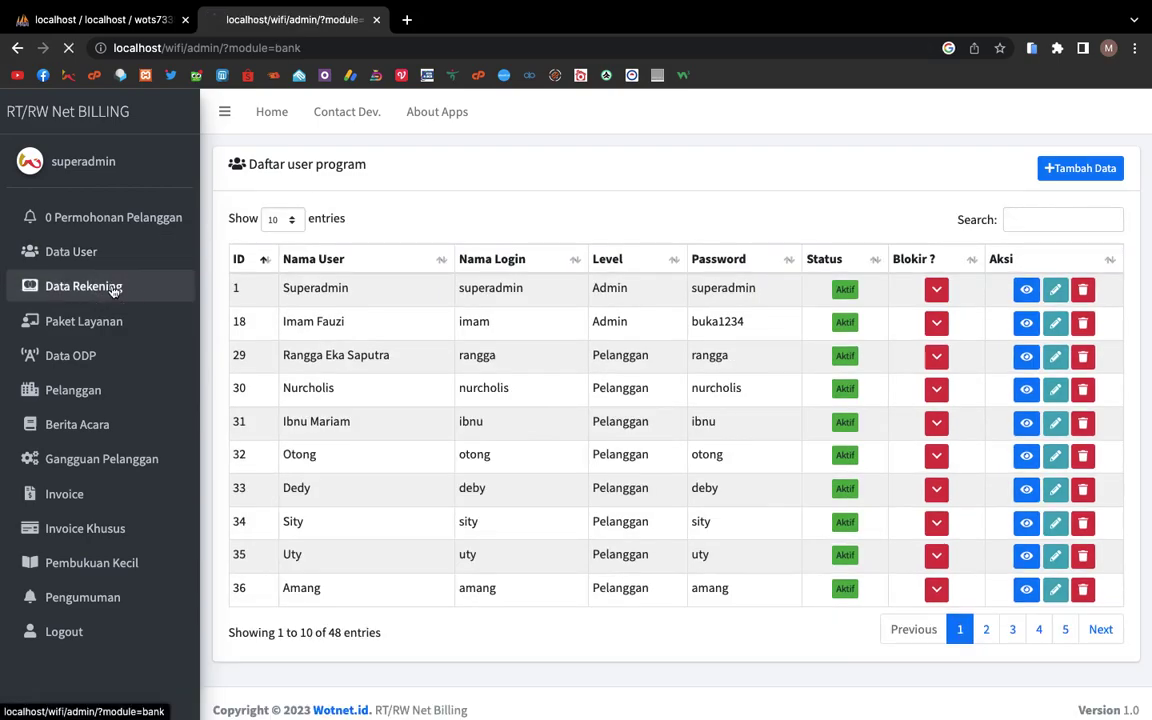
left_click(95, 330)
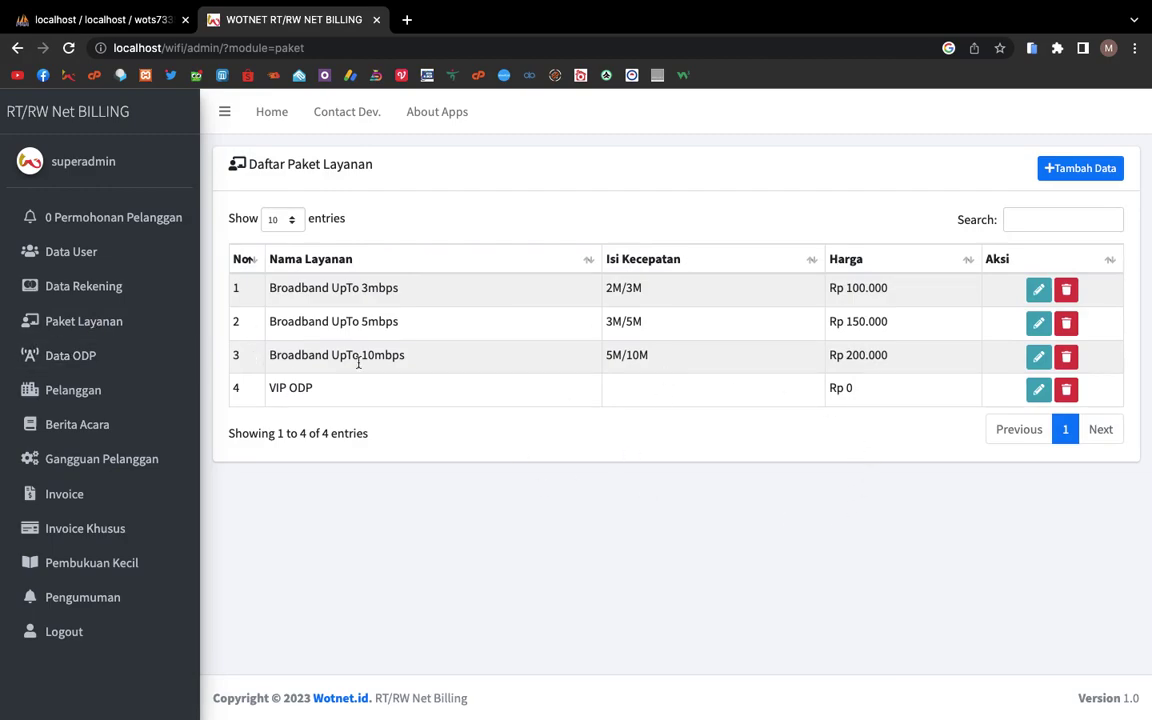
left_click(121, 363)
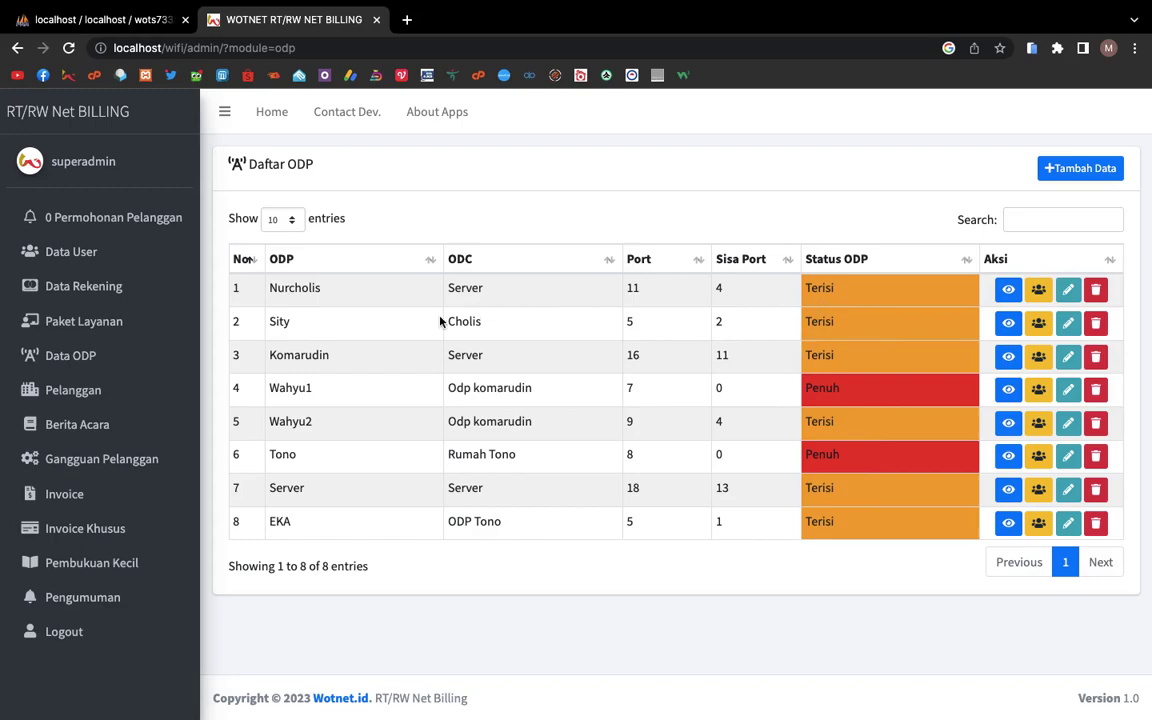
Step: Highlight the ODC values, Tono, the Server ODC and the first ODP's port count 11
left_click_drag(448, 291, 461, 363)
left_click(451, 391)
left_click_drag(439, 442, 490, 442)
left_click_drag(466, 496, 505, 497)
left_click_drag(707, 284, 607, 288)
left_click(738, 289)
Step: View the first ODP's 11-port details, then list its seven connected customers
left_click(1018, 289)
scroll(703, 469, "down", 3)
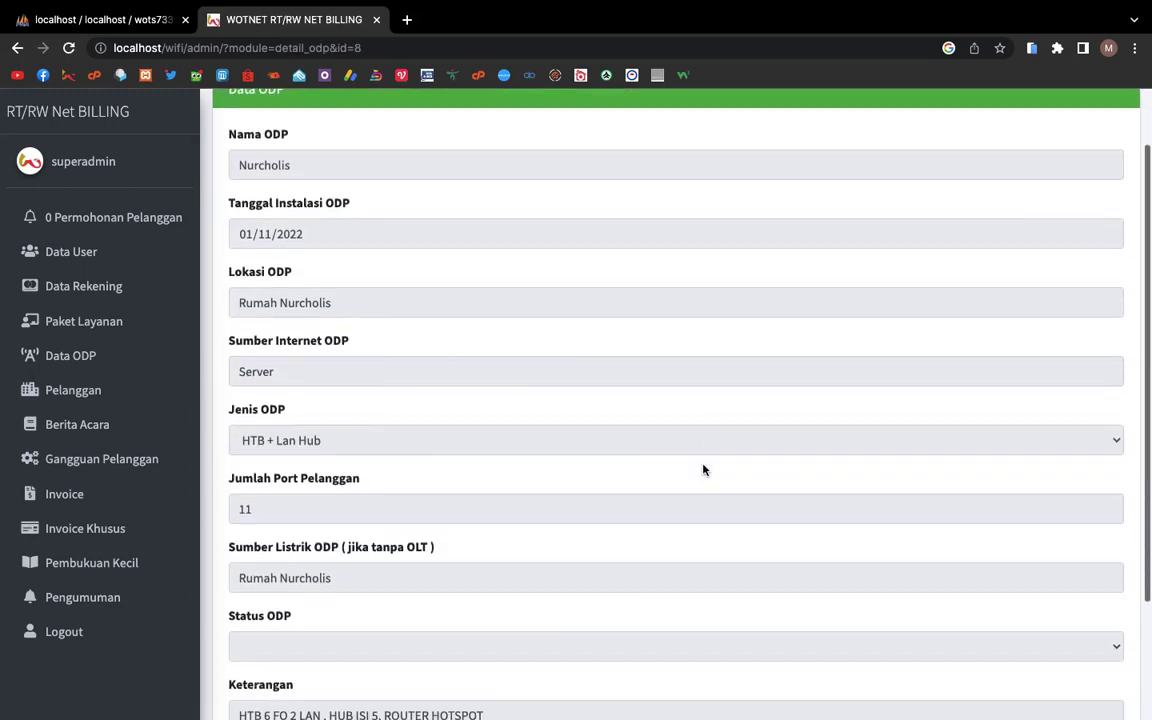
scroll(703, 469, "up", 3)
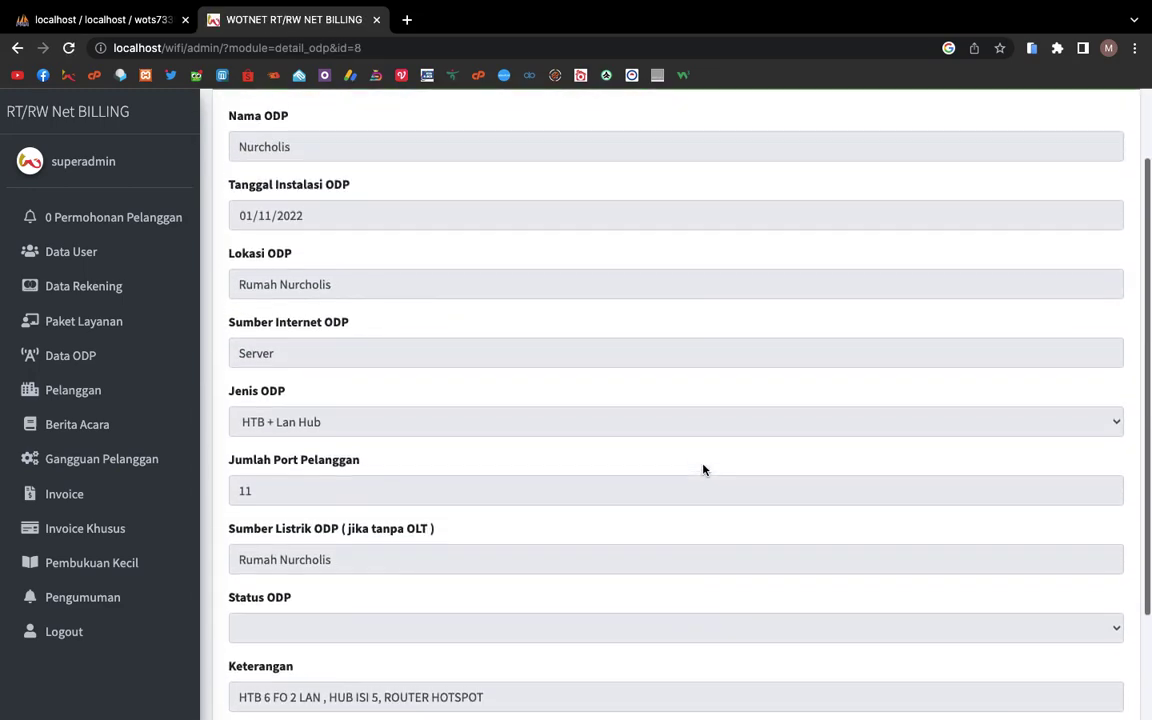
scroll(703, 469, "down", 1)
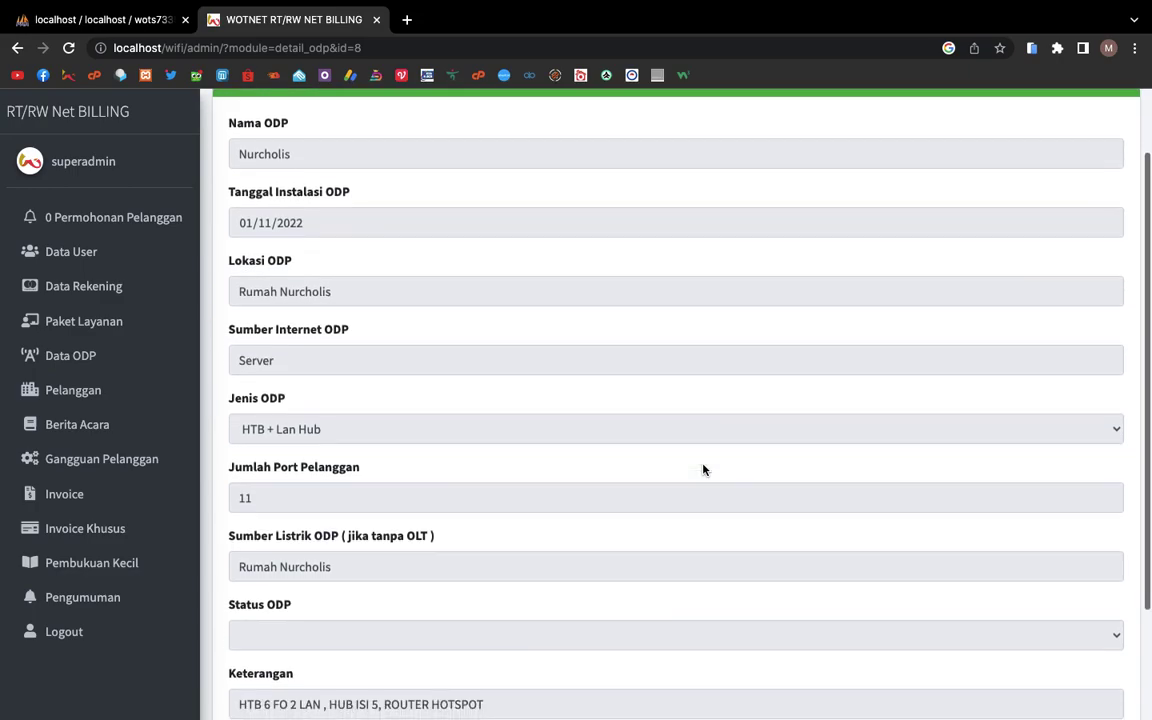
scroll(703, 469, "down", 2)
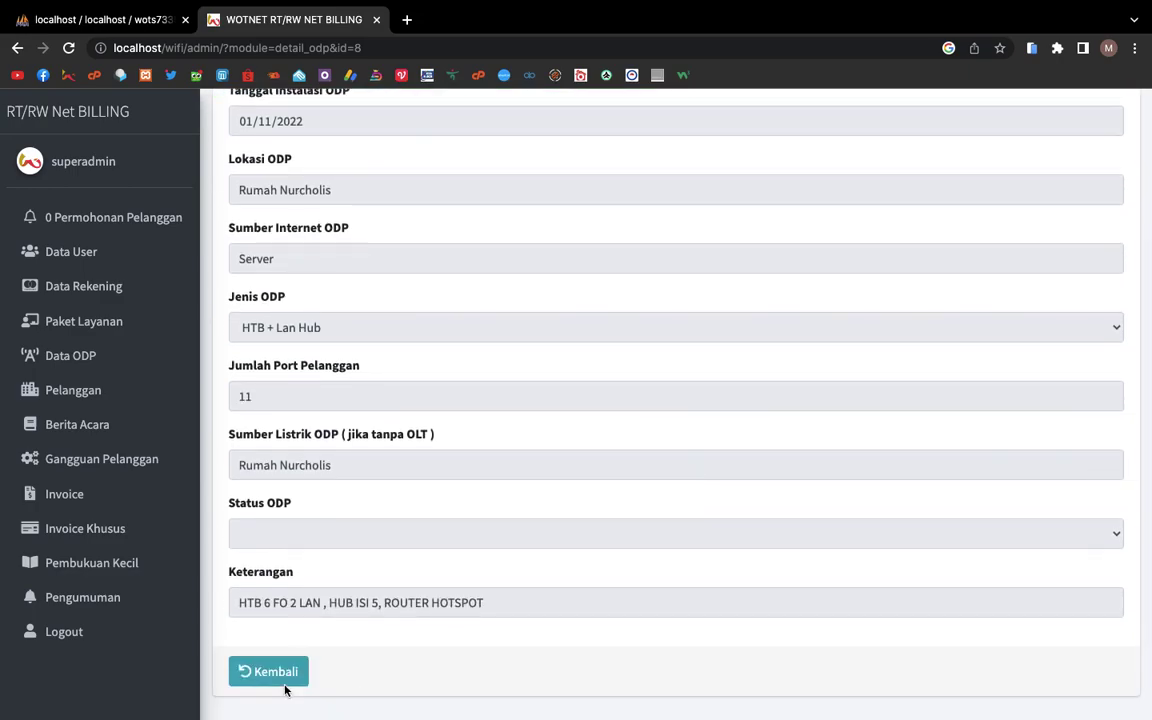
left_click(283, 676)
left_click(1041, 290)
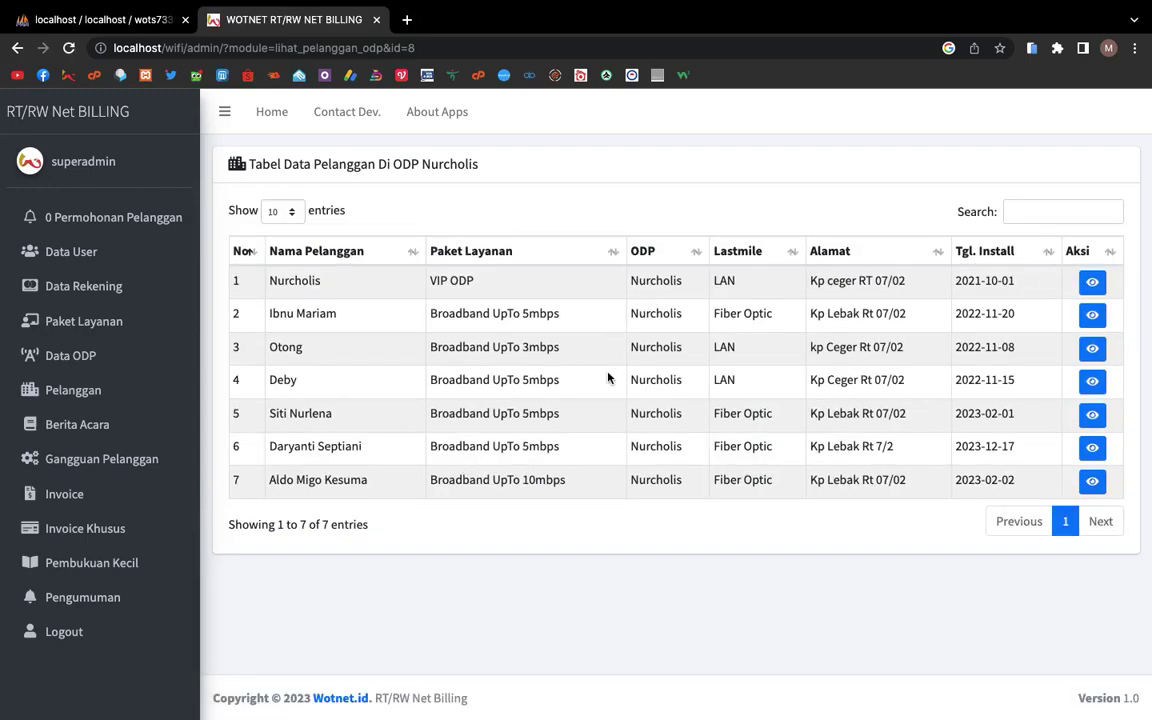
Step: Open the full customer list and start printing it, then cancel the print
left_click(148, 388)
scroll(640, 405, "down", 1)
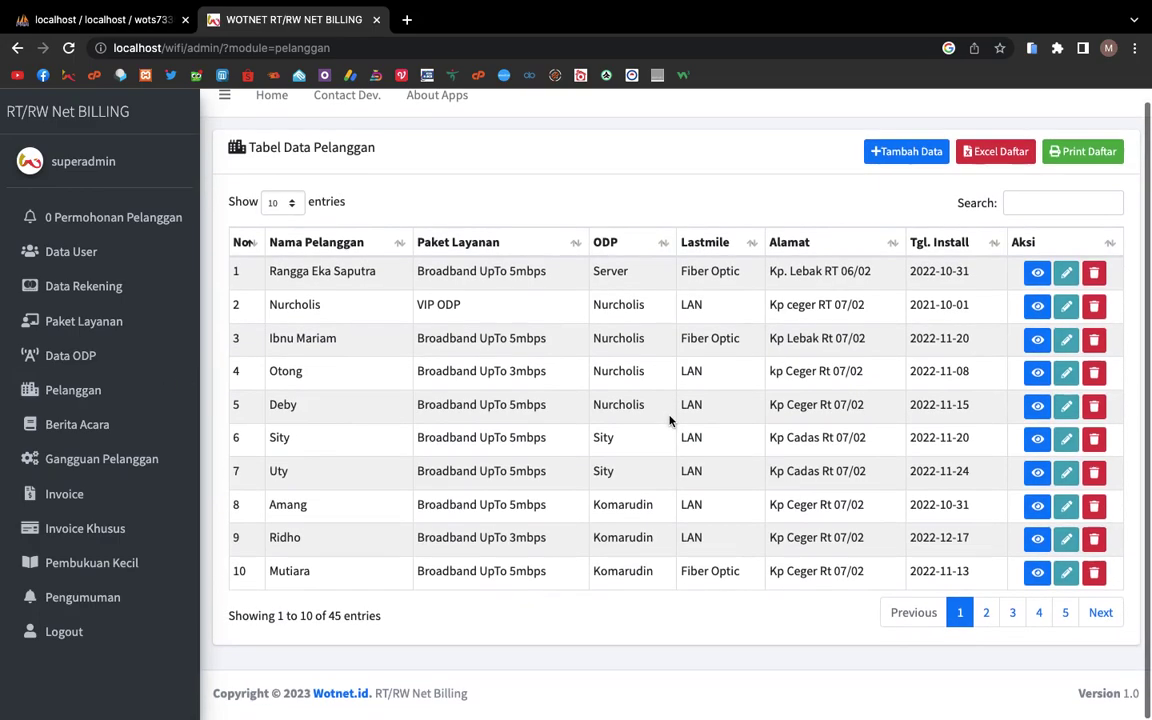
left_click(1078, 157)
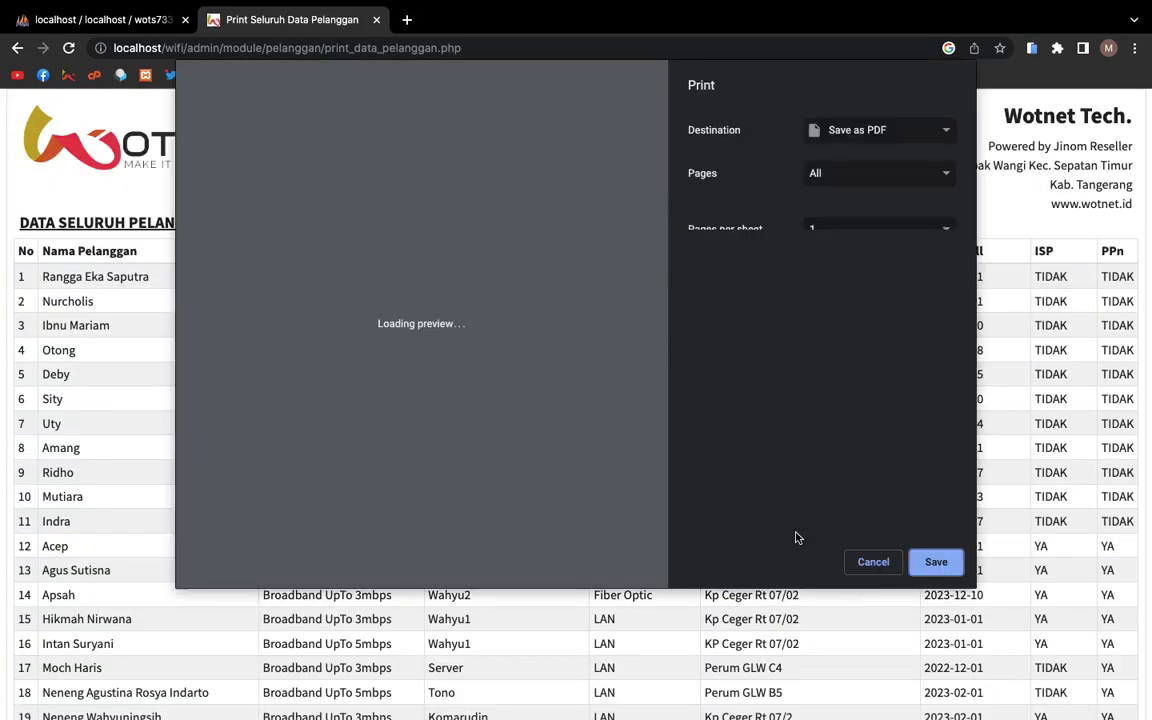
left_click(857, 562)
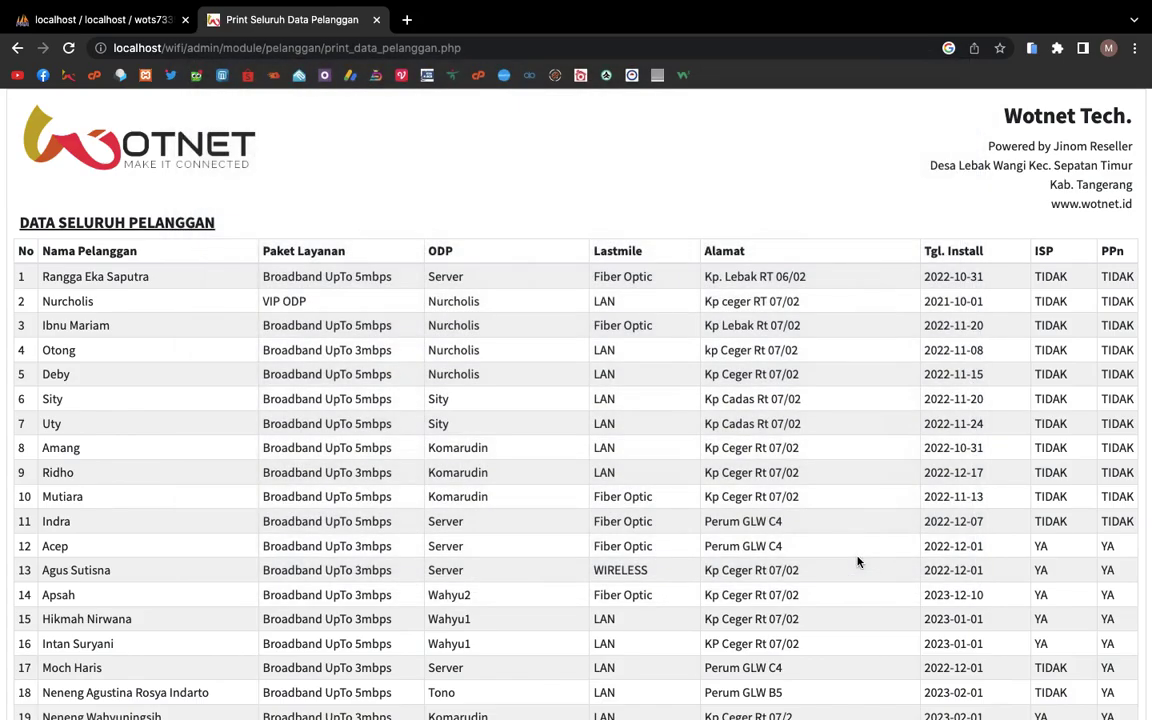
Step: Export the 45-customer list as a daftar-seluruh .xls file, open the download, and show the desktop
scroll(859, 560, "down", 7)
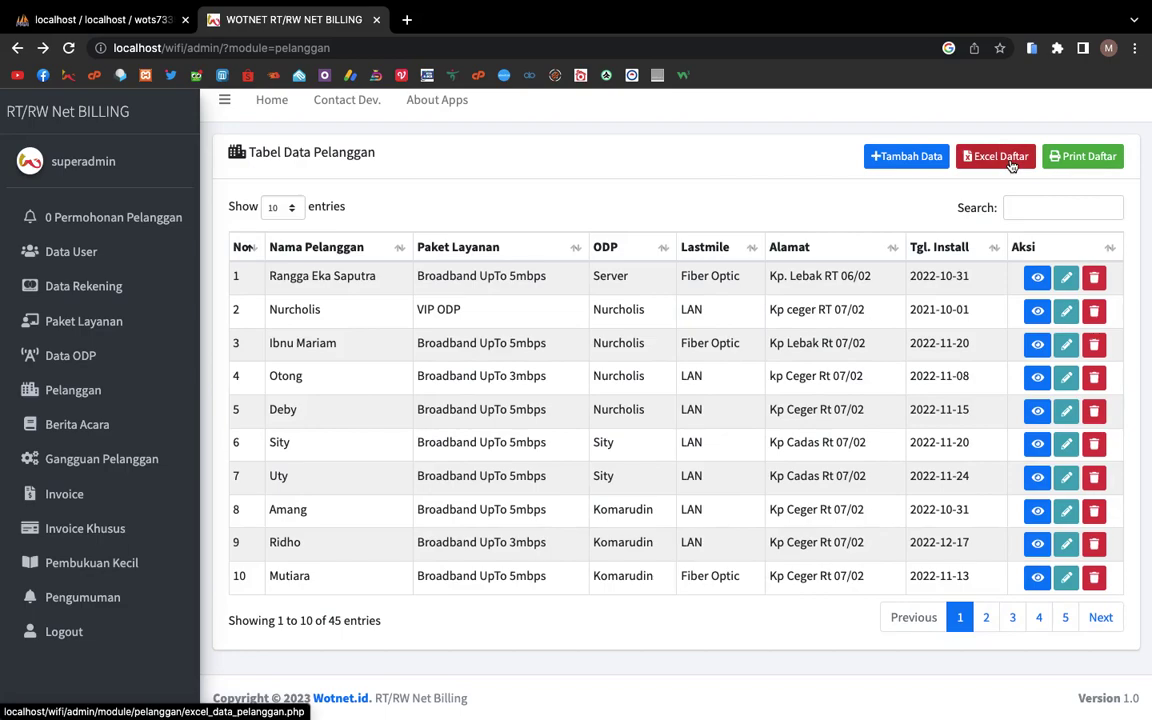
left_click(1000, 157)
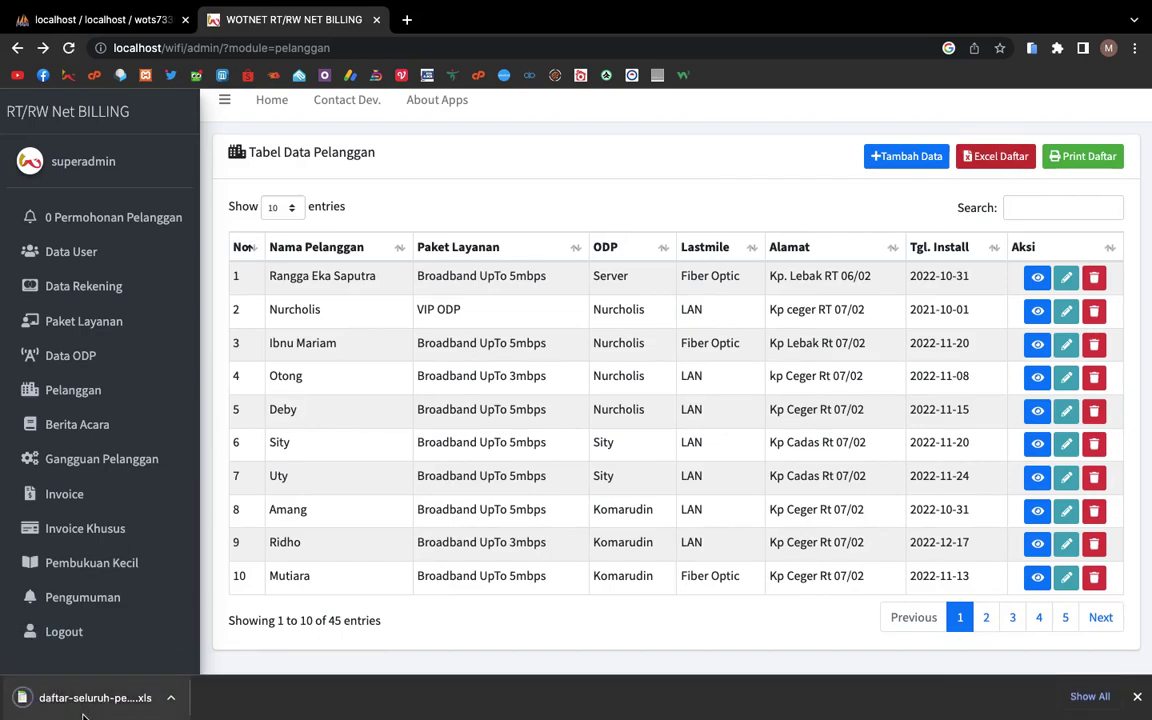
left_click(84, 710)
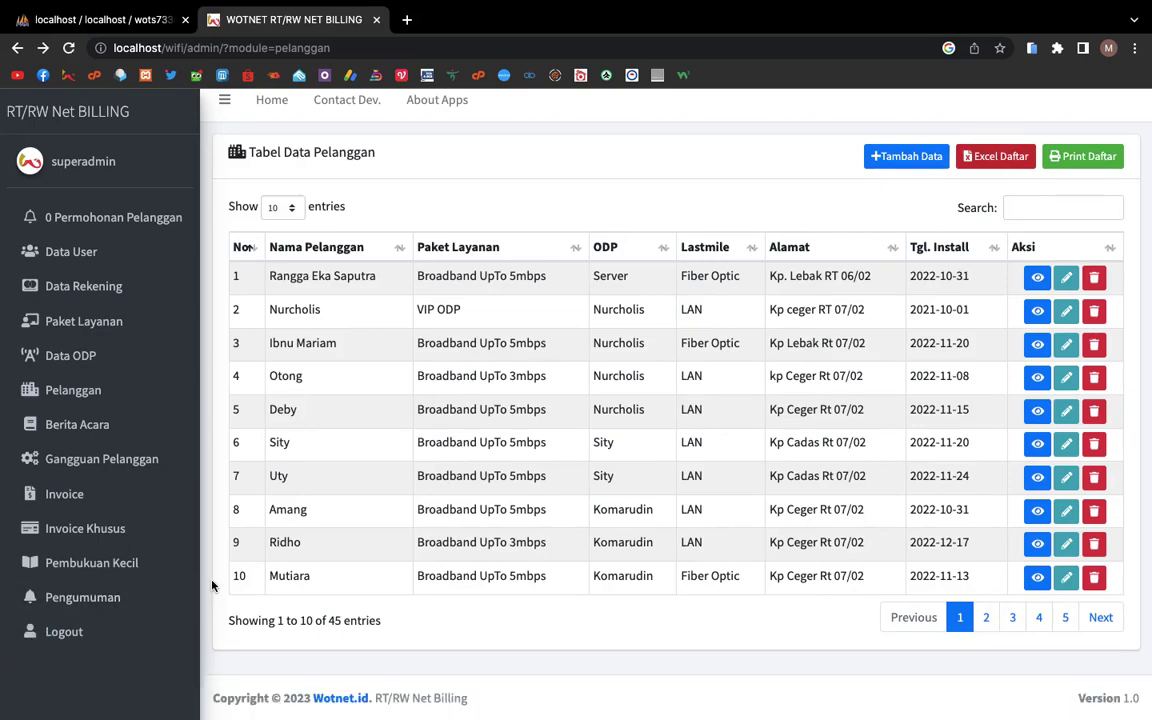
key("ctrl+Left")
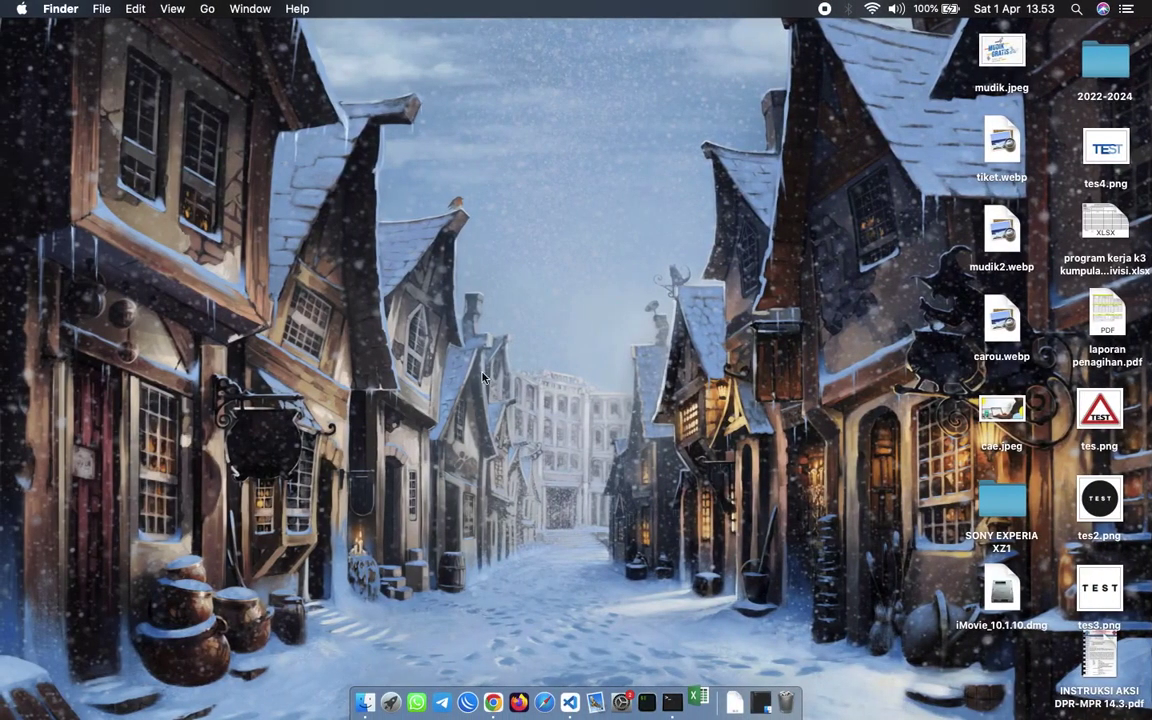
Step: Open daftar-seluruh-pelanggan (2).xls in Excel past the format alert and scroll its 45 rows
key("ctrl+Right")
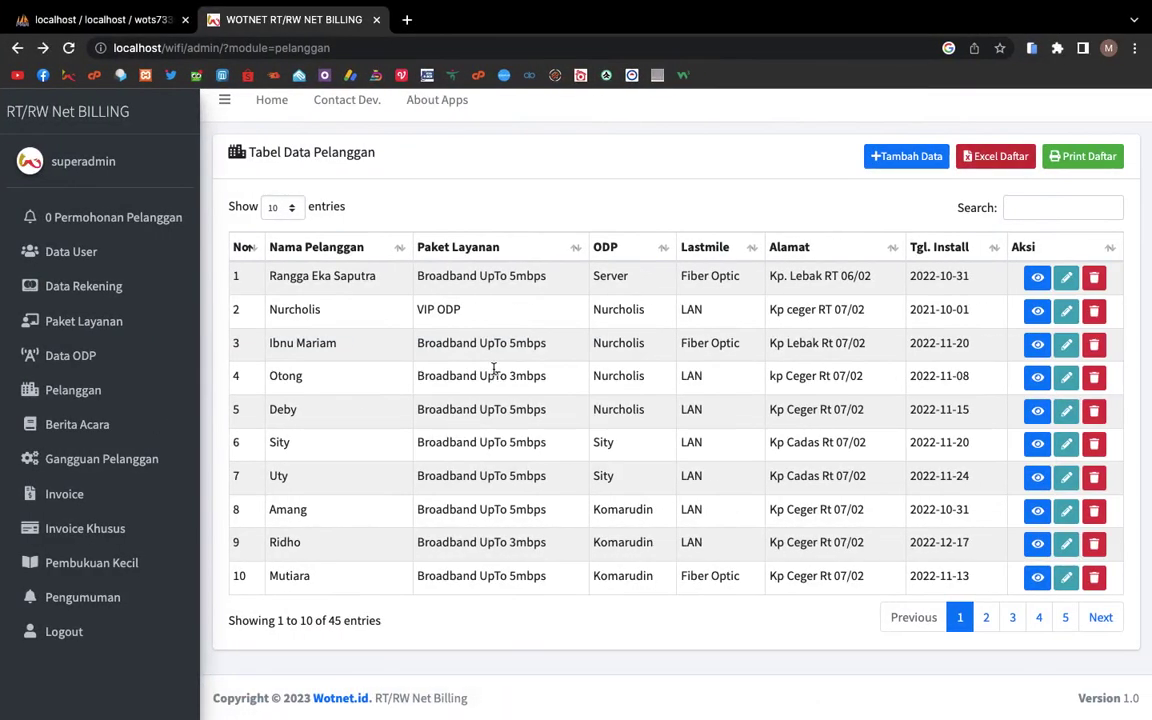
key("ctrl+Left")
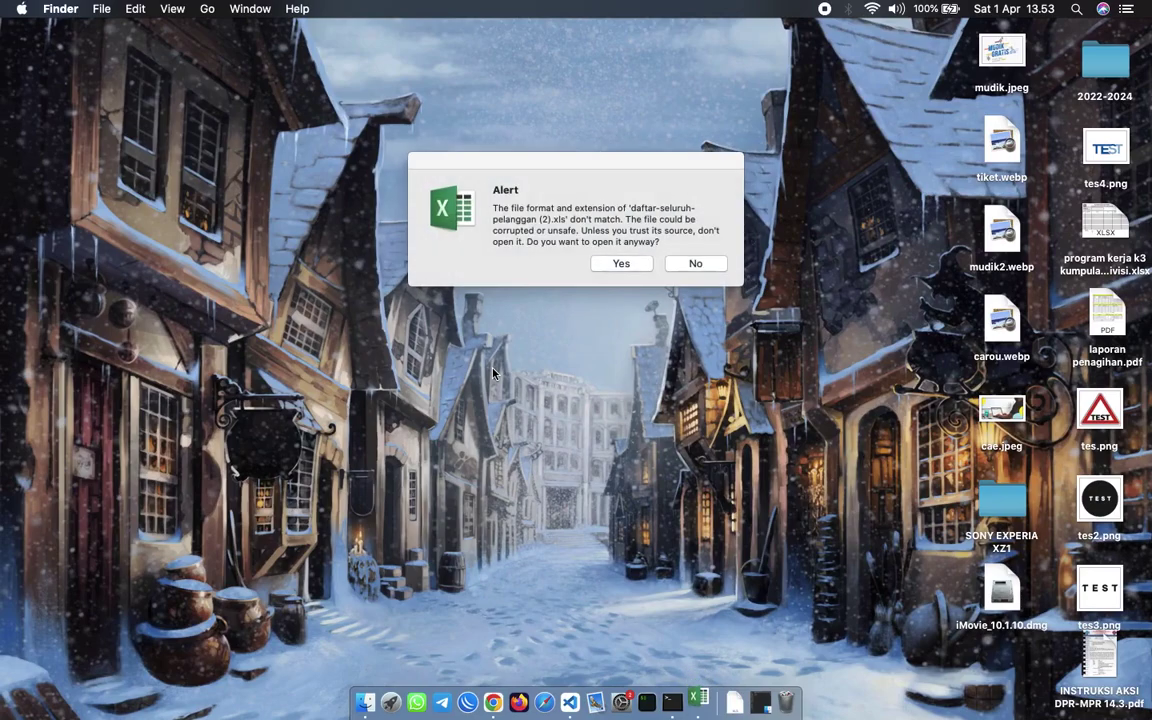
left_click(621, 263)
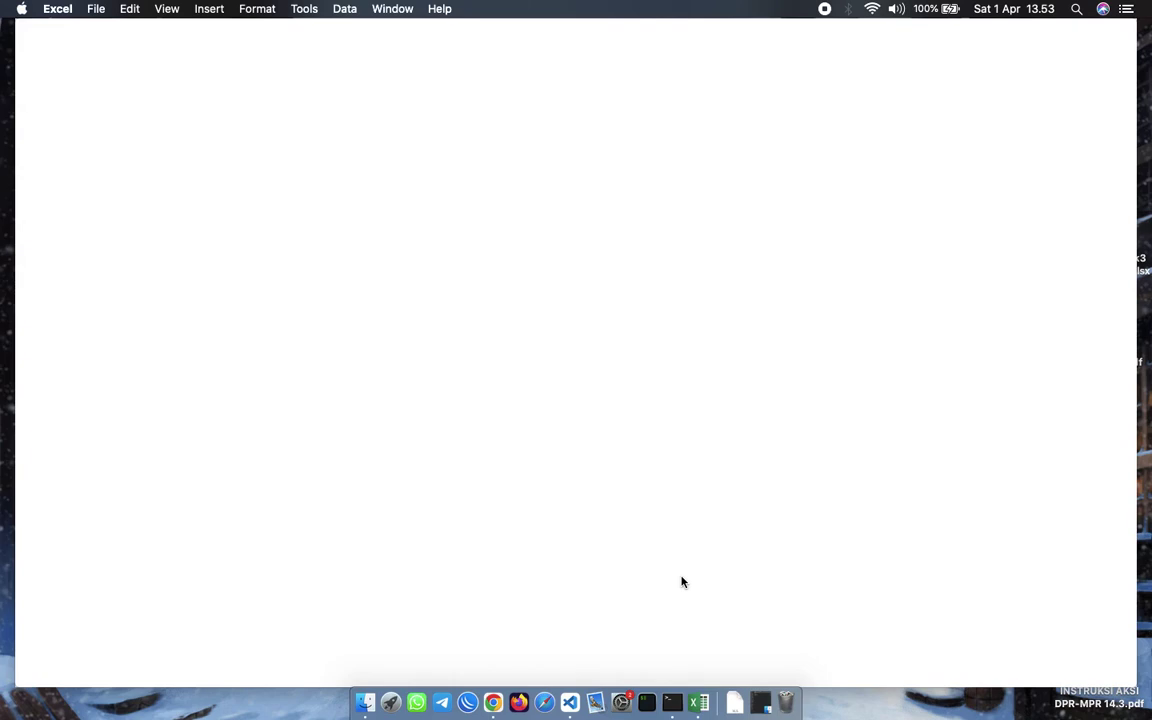
scroll(651, 430, "down", 10)
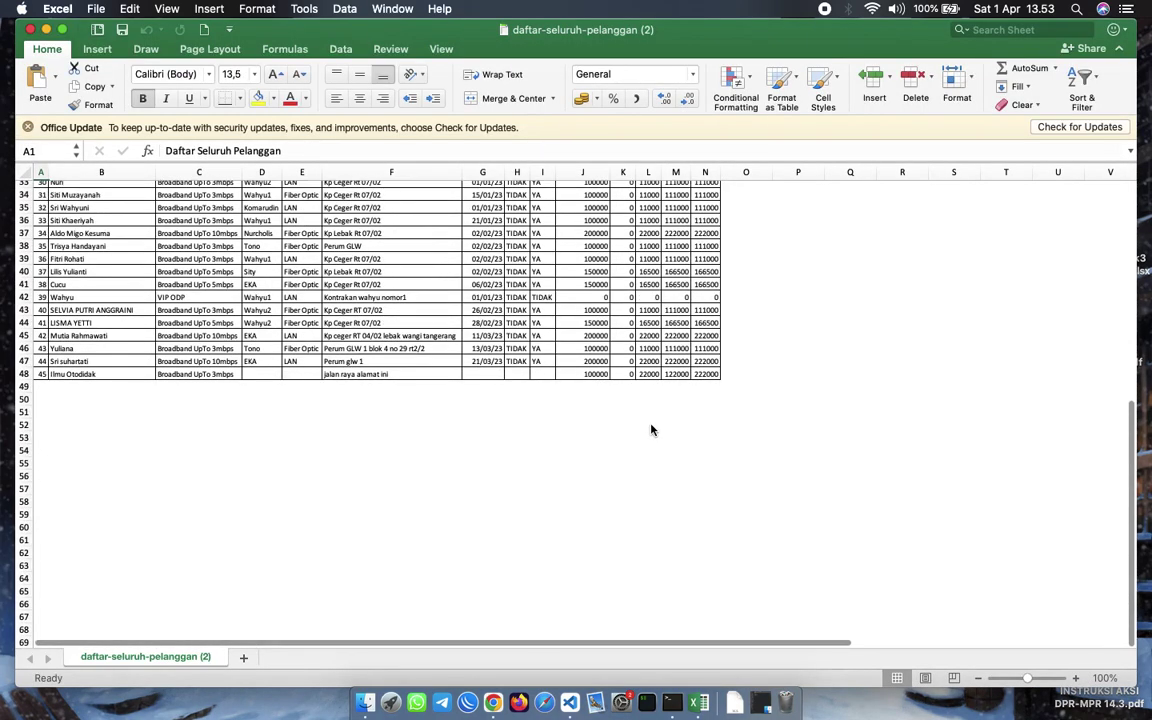
scroll(651, 430, "up", 10)
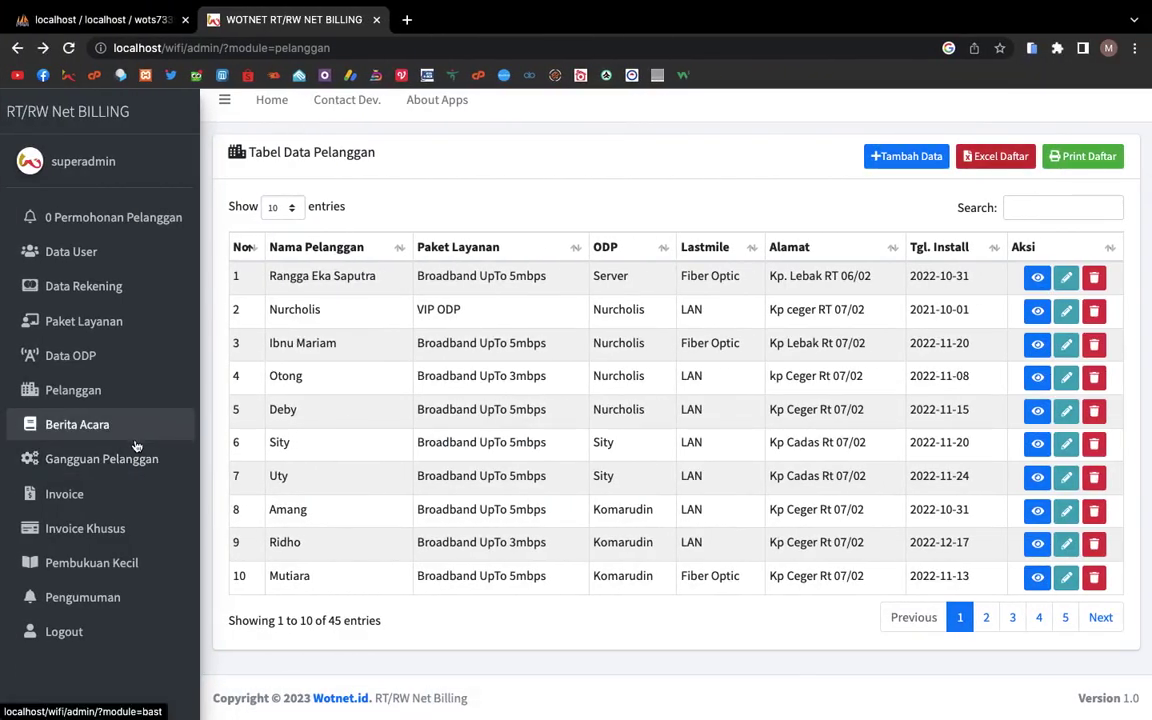
Step: Check the complaints list, page through the 202304 invoices to page four, then open the empty Invoice Khusus list
left_click(136, 458)
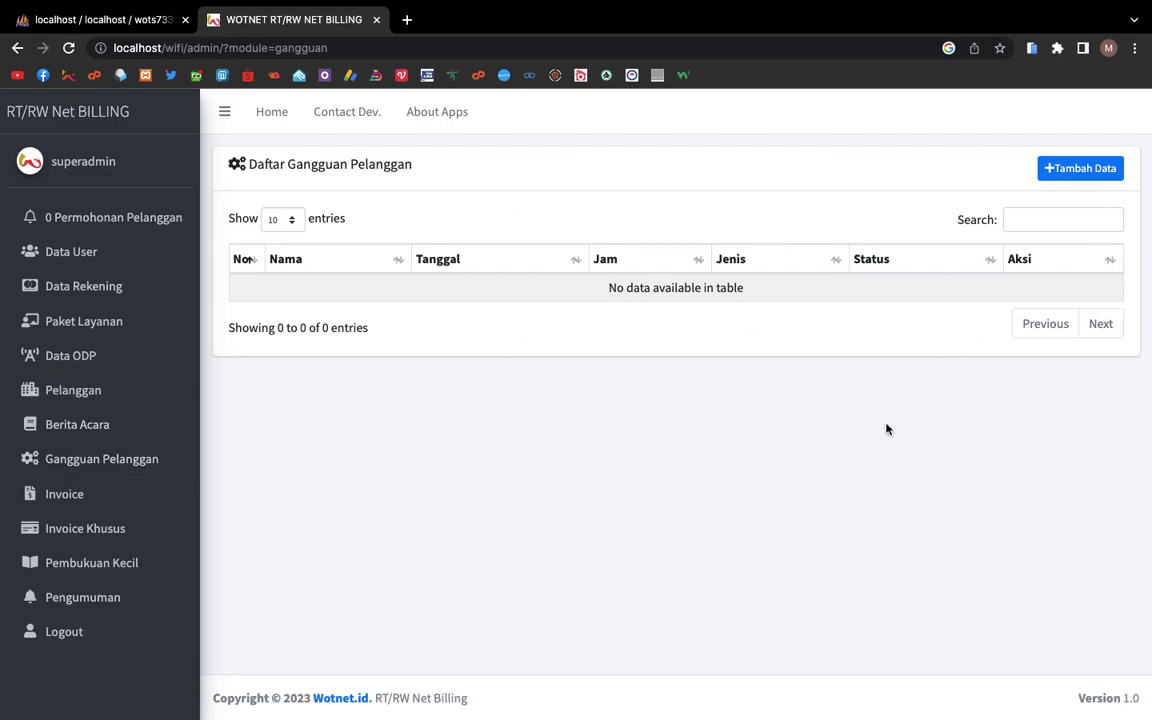
left_click(124, 498)
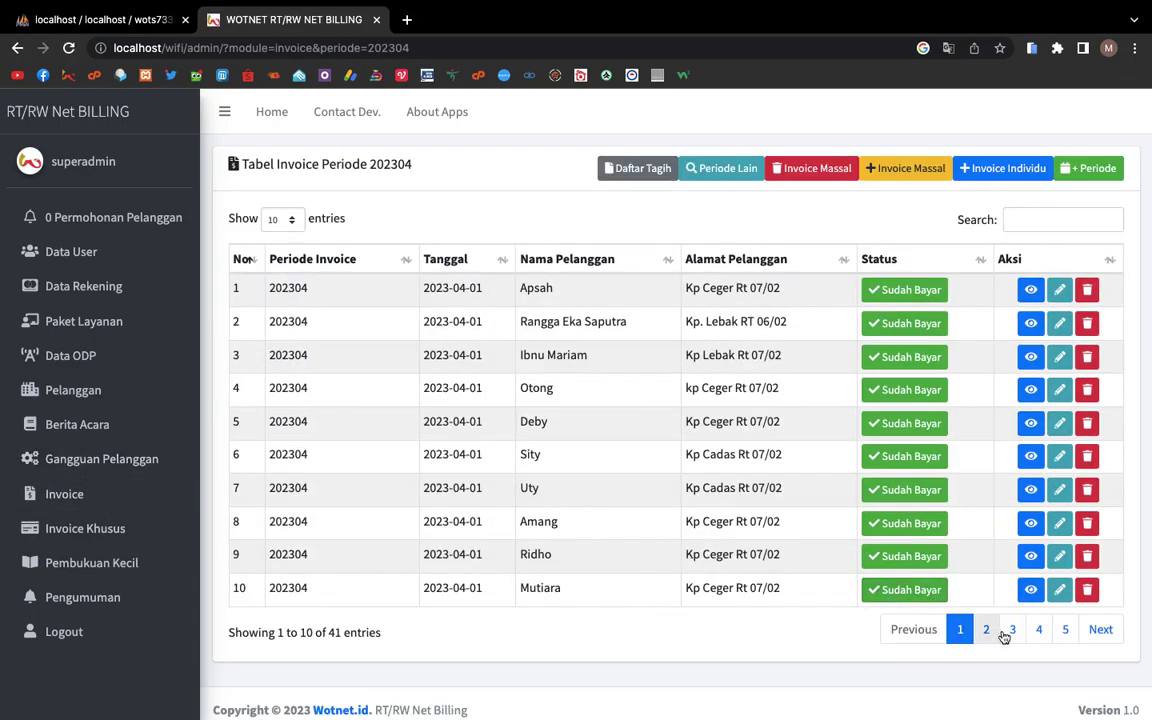
left_click(1012, 629)
left_click(1039, 629)
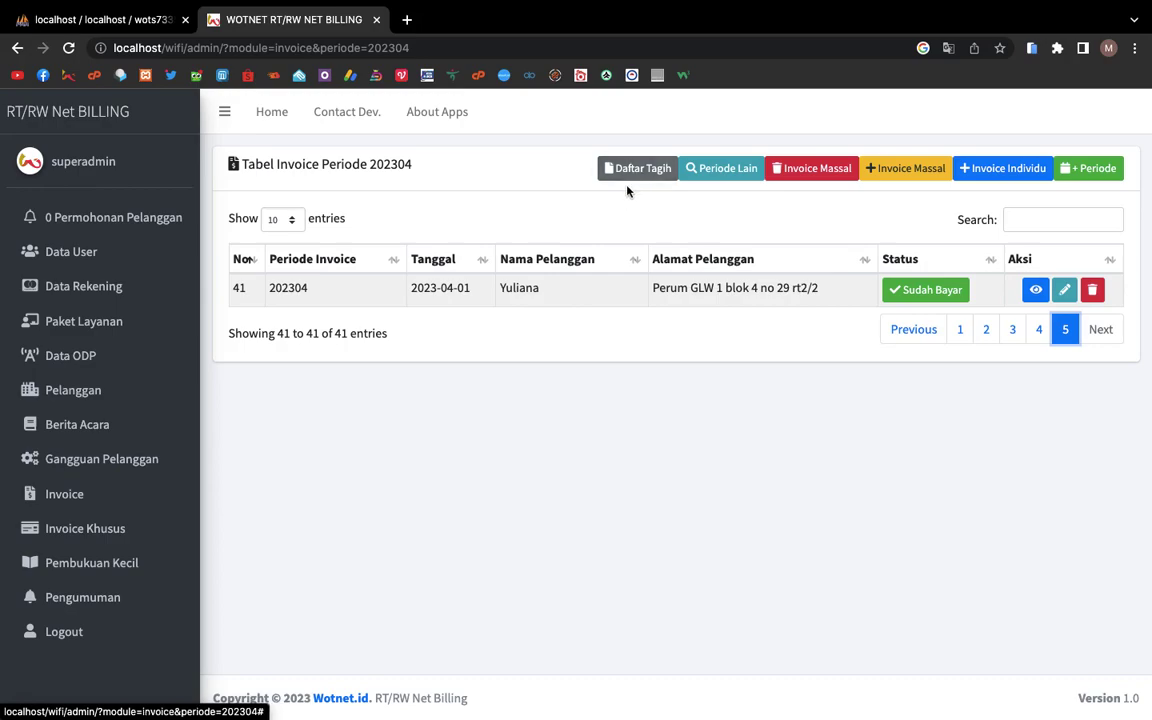
left_click(145, 518)
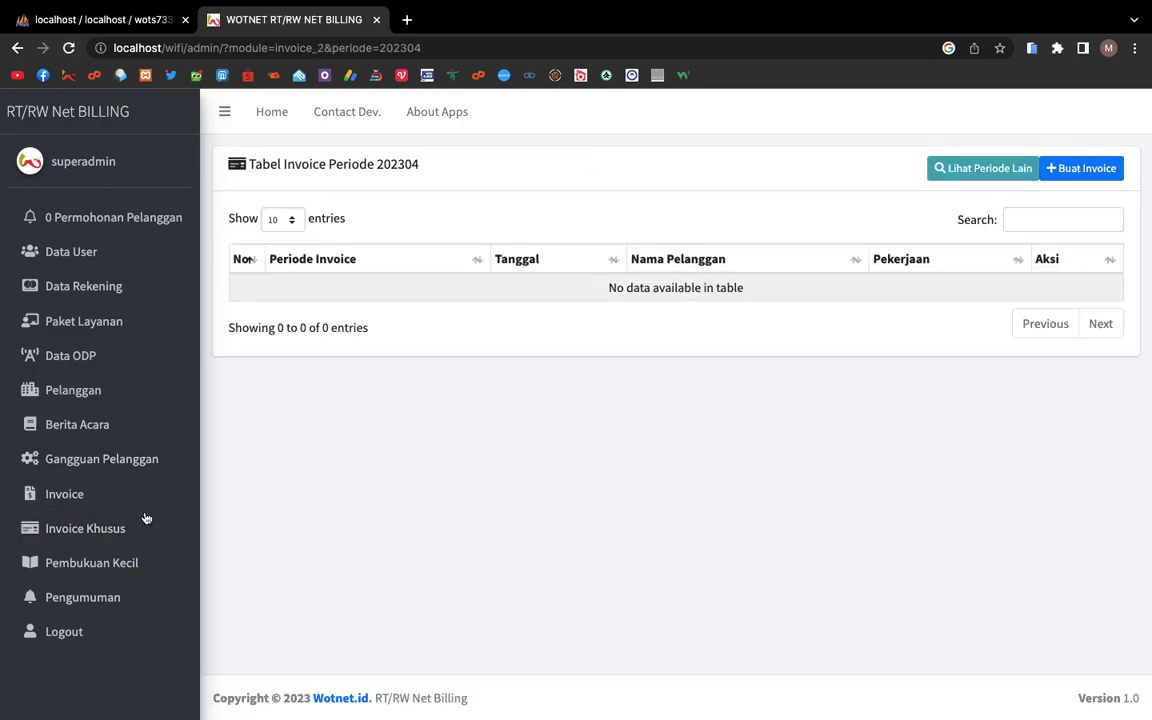
Step: Preview the new special invoice's customer list without saving, then open the 202304 petty-cash ledger
left_click(1060, 168)
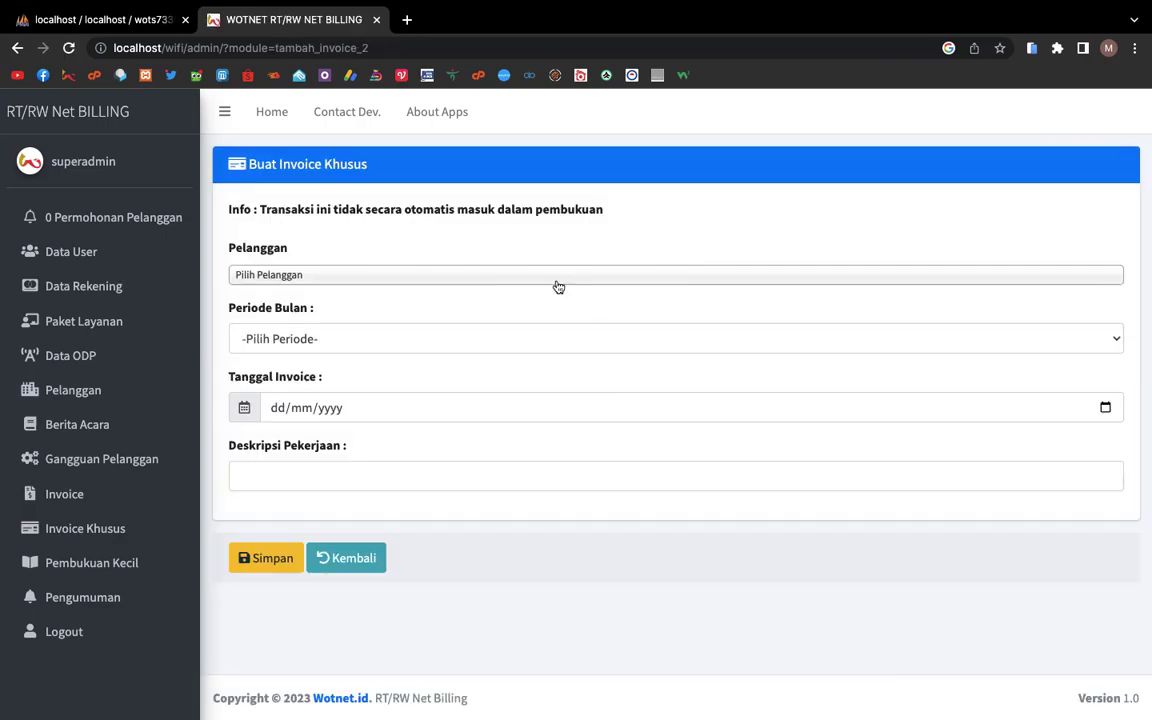
left_click(536, 276)
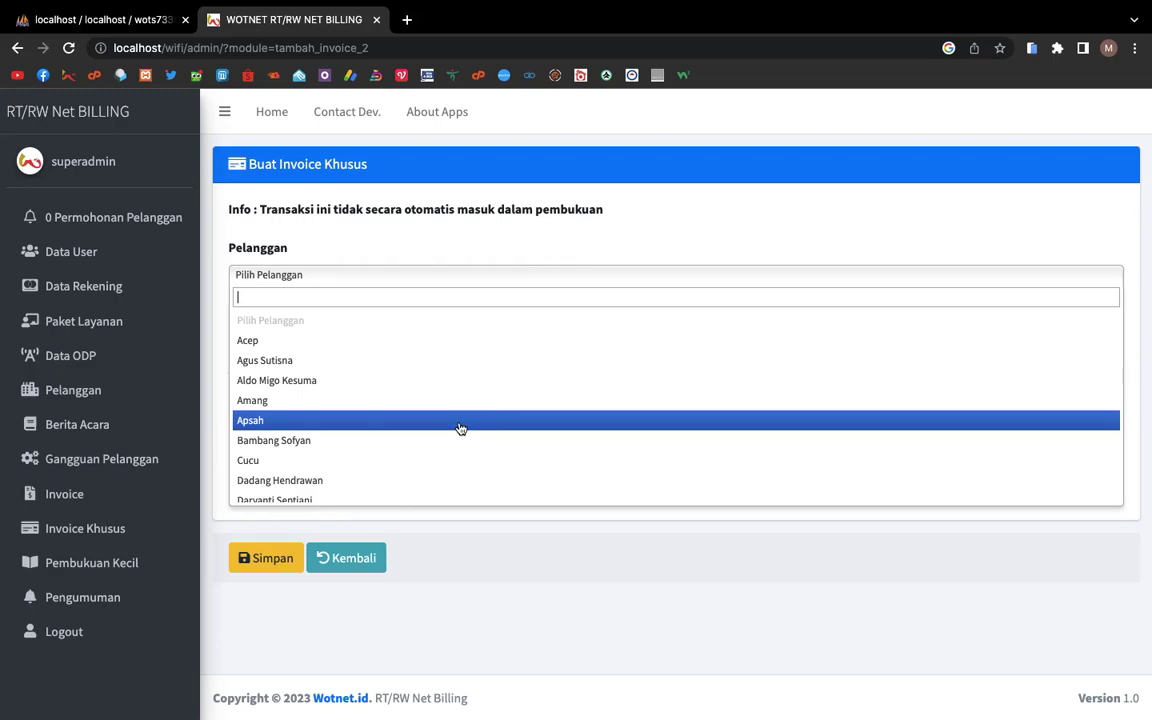
left_click(460, 229)
left_click(259, 207)
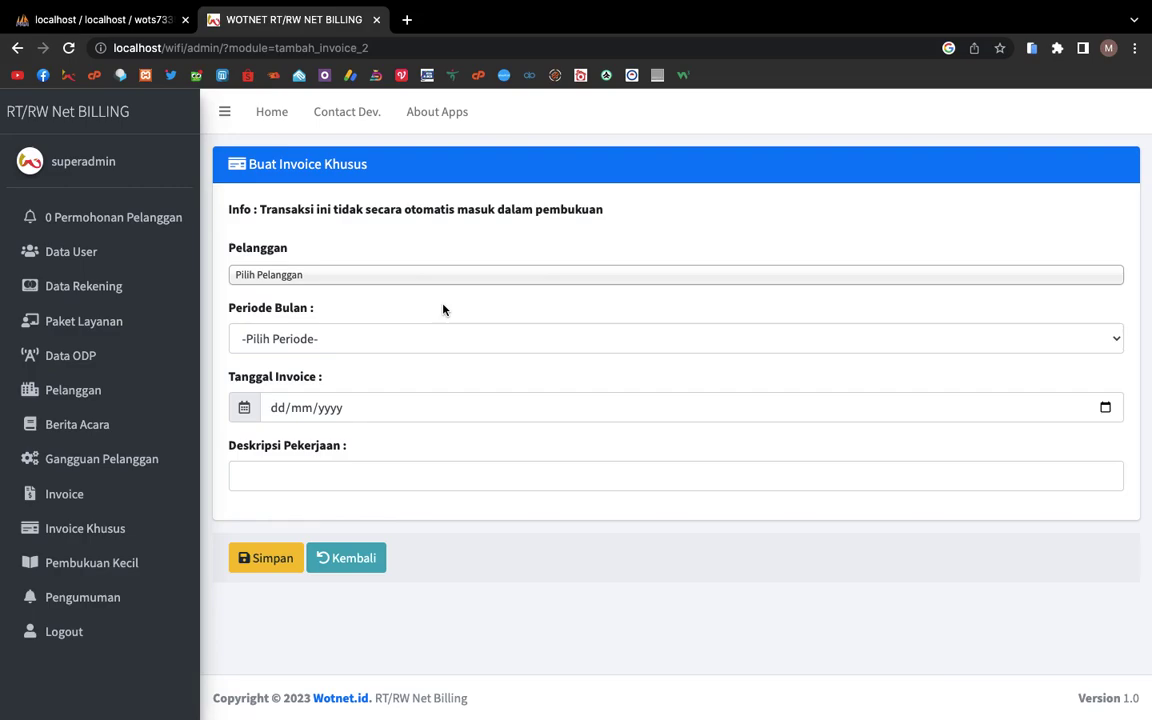
left_click(93, 561)
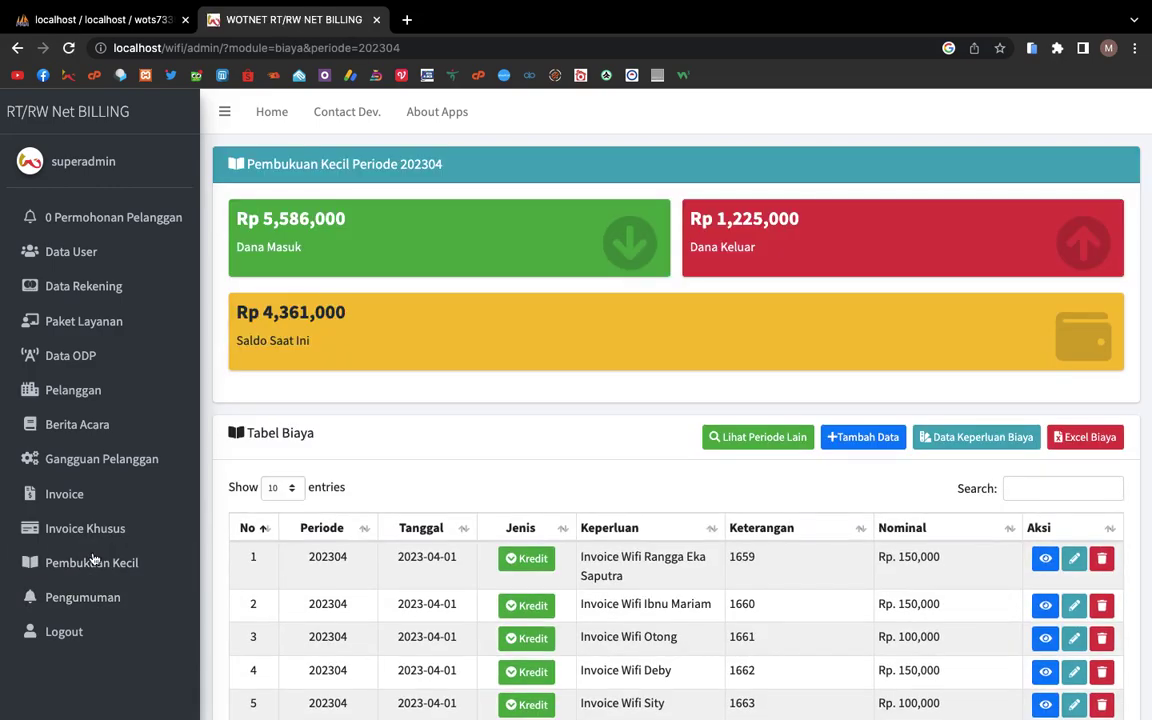
Step: Show page 2 of the cost table, entries 11 to 20
scroll(387, 573, "down", 5)
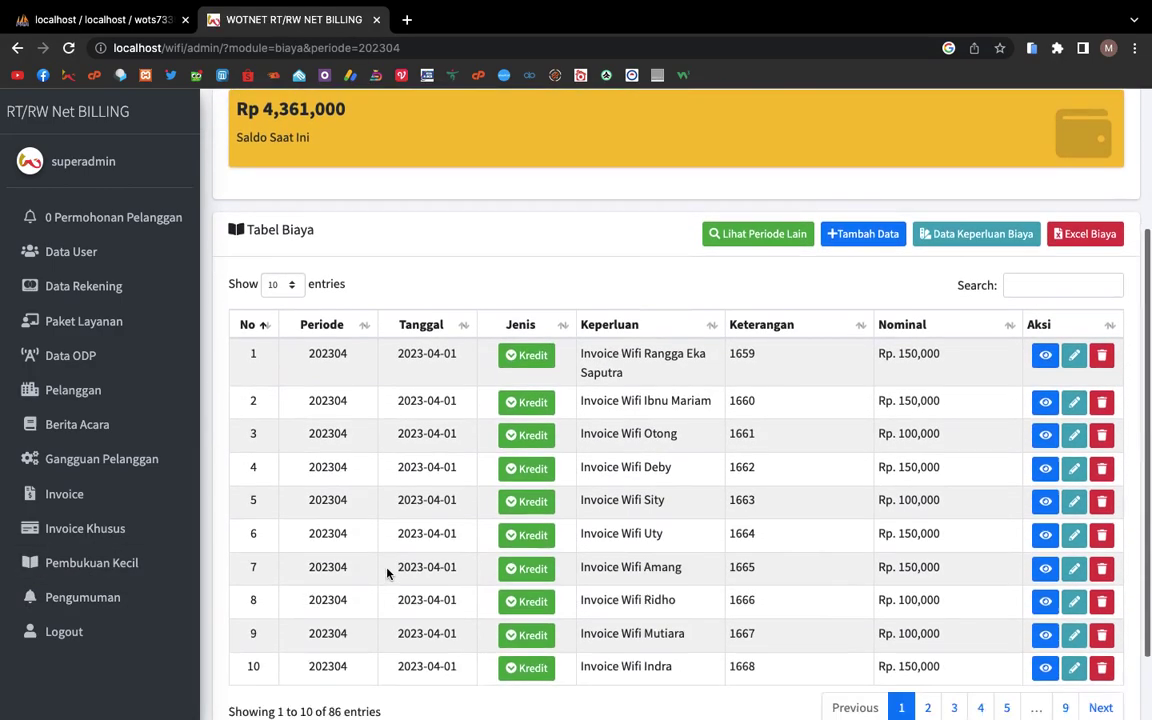
scroll(387, 573, "down", 2)
left_click(926, 617)
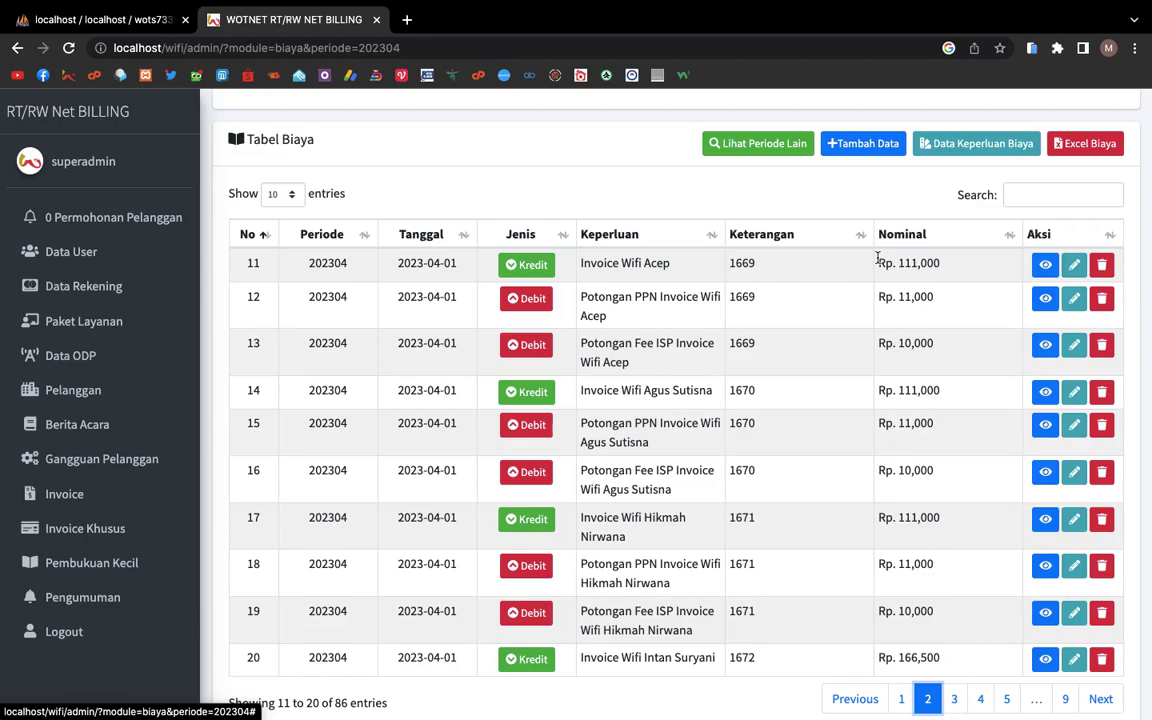
Step: Highlight Acep's Invoice Wifi entry, its 111,000 amount, and the Rp. 10,000 ISP fee deduction
scroll(612, 300, "up", 1)
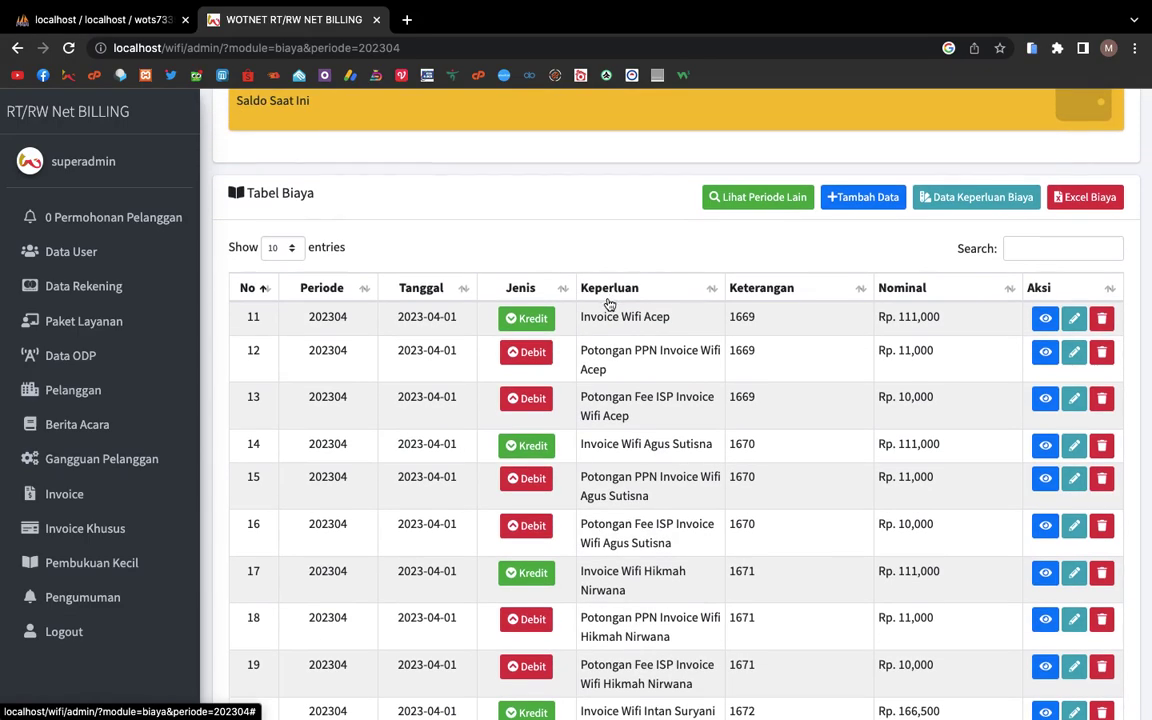
triple_click(586, 316)
double_click(912, 316)
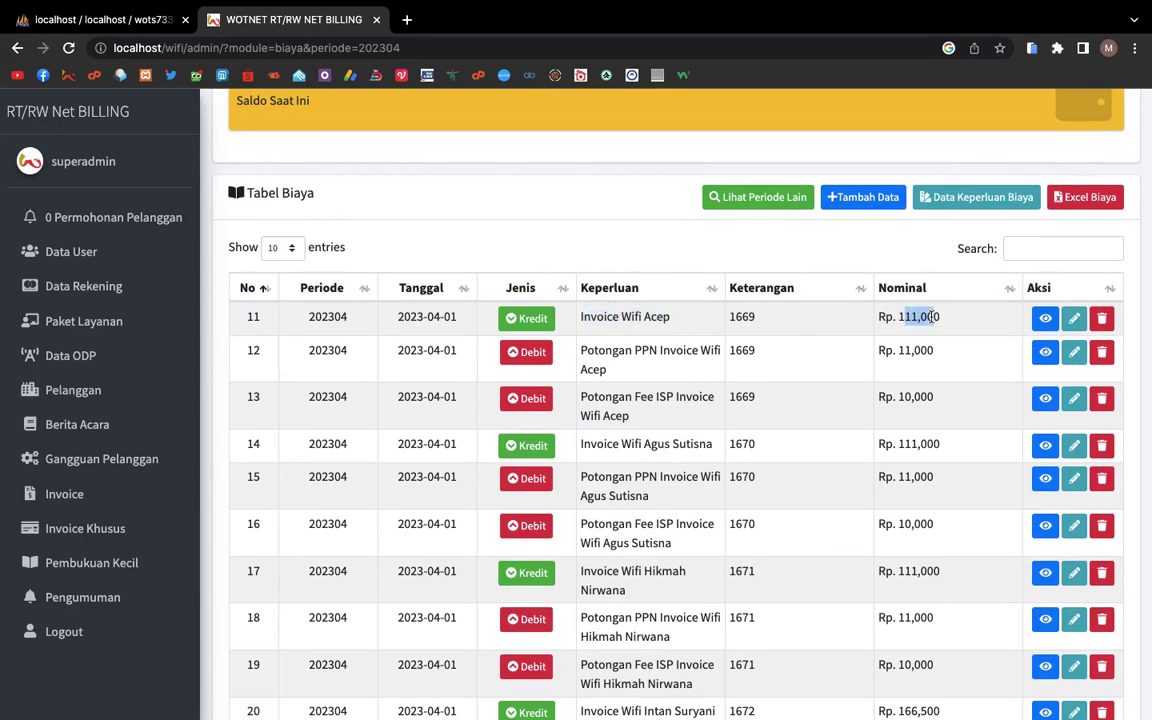
double_click(626, 352)
triple_click(617, 398)
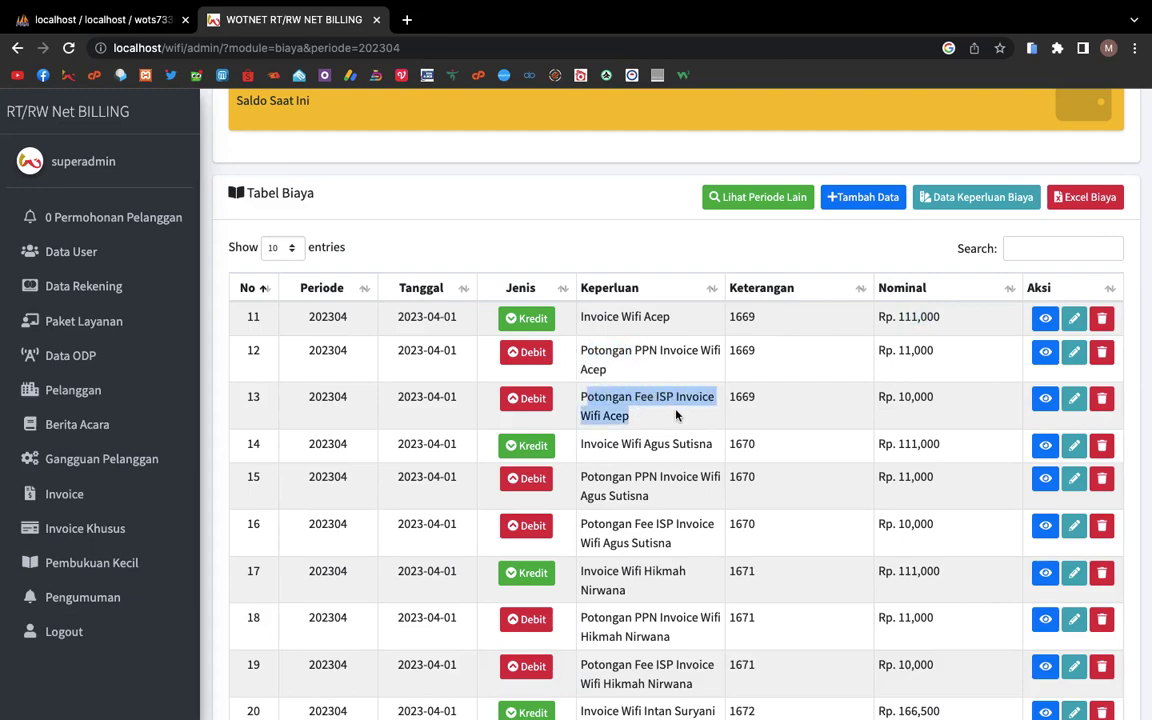
triple_click(936, 403)
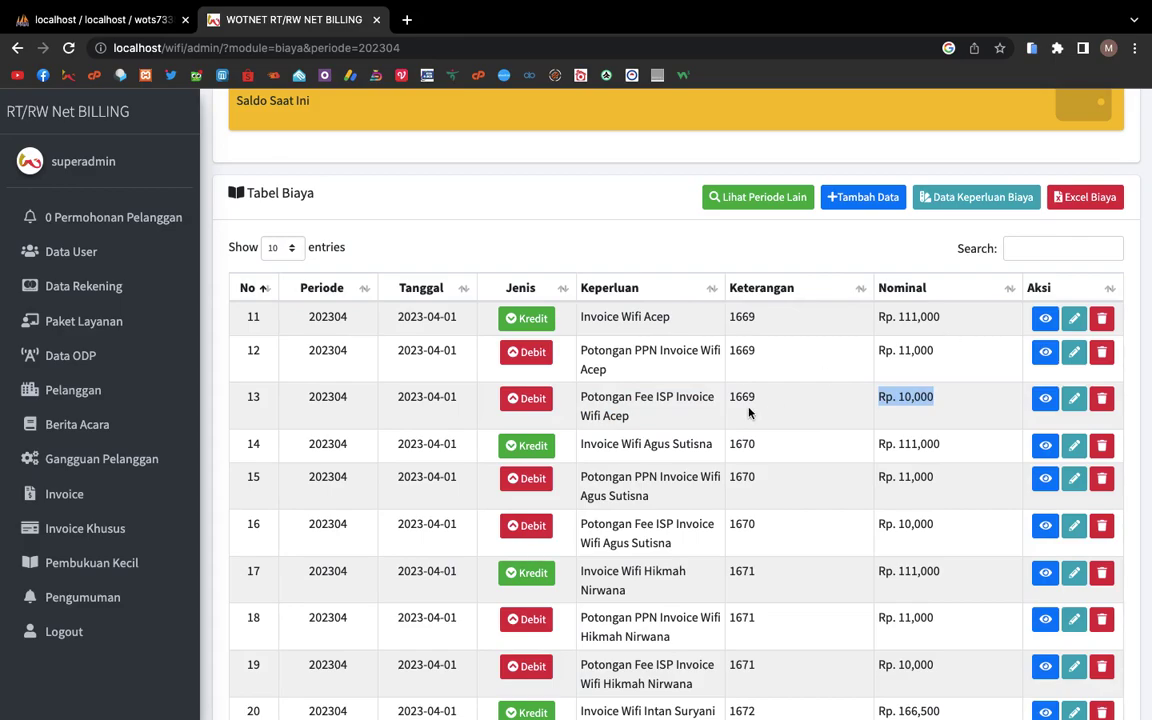
Step: Open Pengumuman and scroll through the current banner image and upload field
left_click(148, 599)
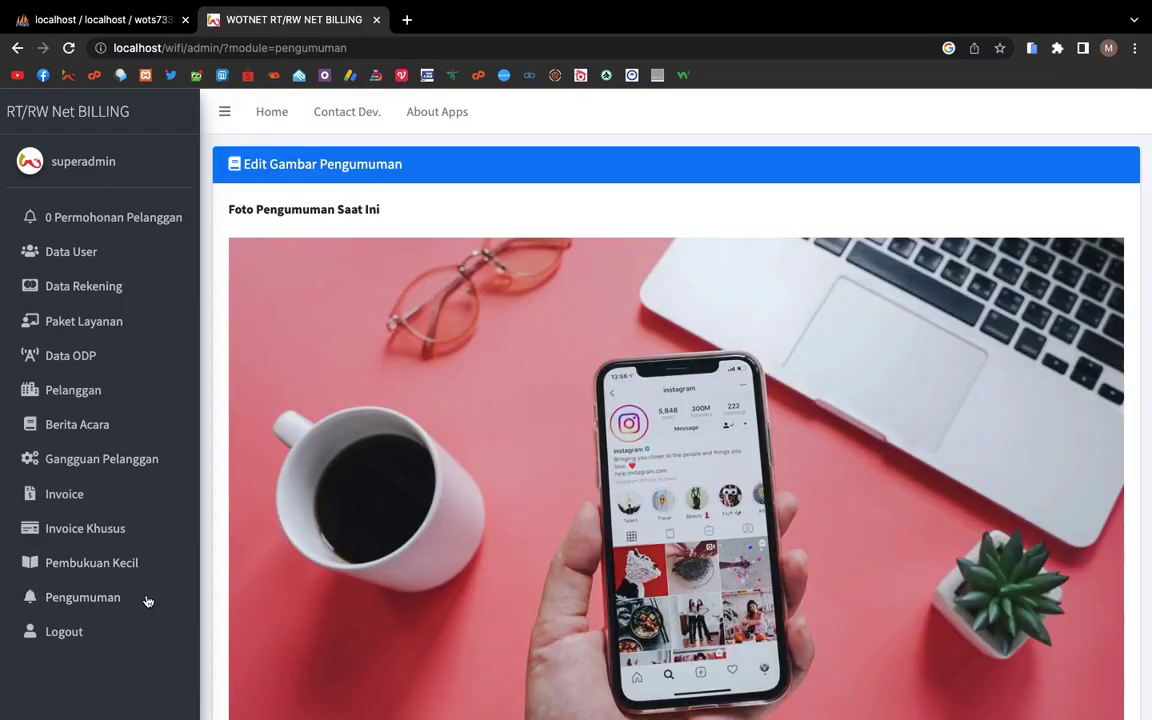
scroll(407, 519, "down", 3)
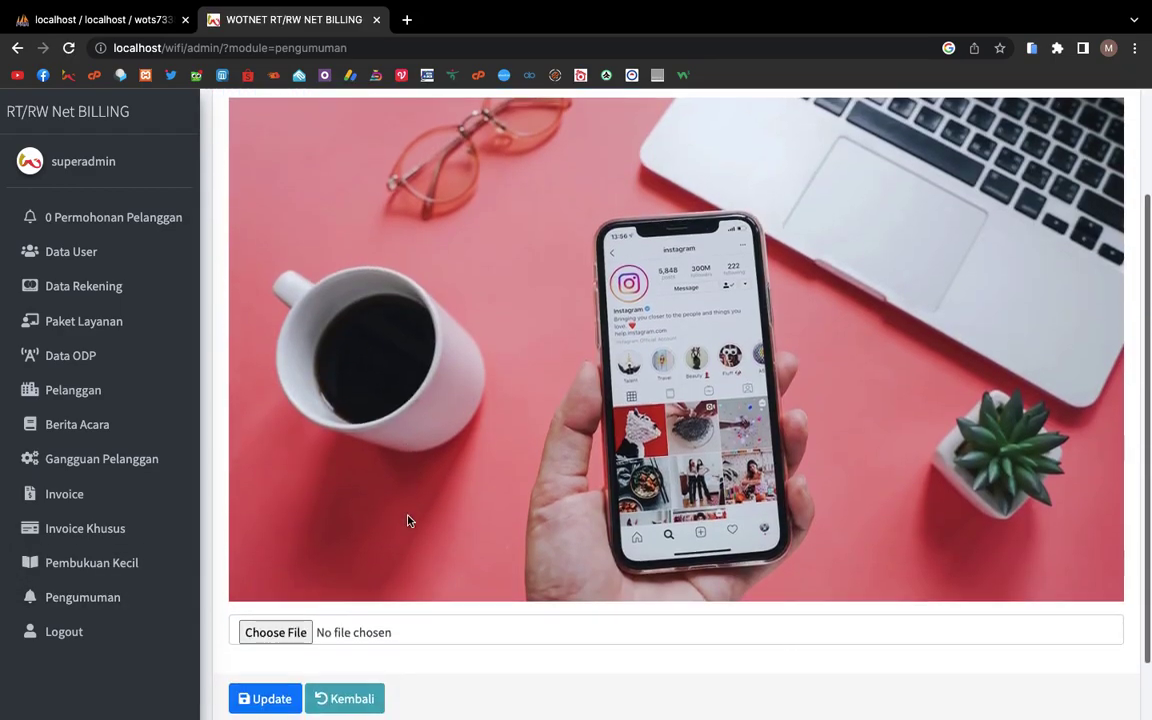
scroll(407, 519, "up", 2)
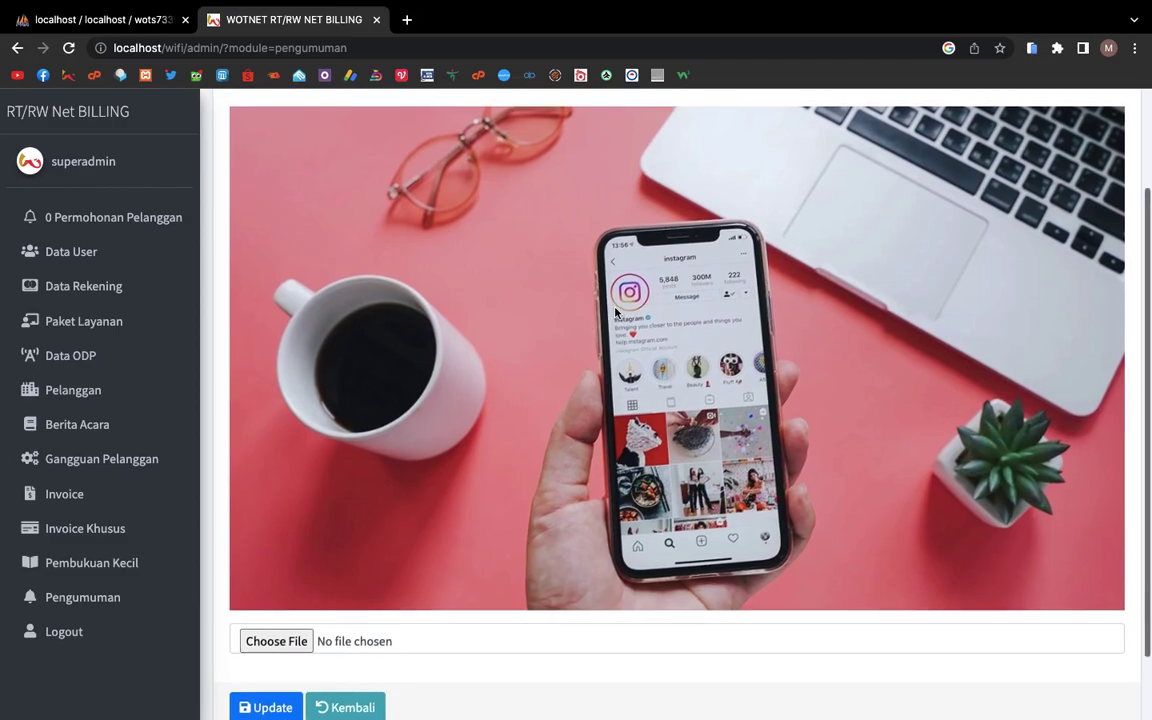
scroll(615, 313, "down", 3)
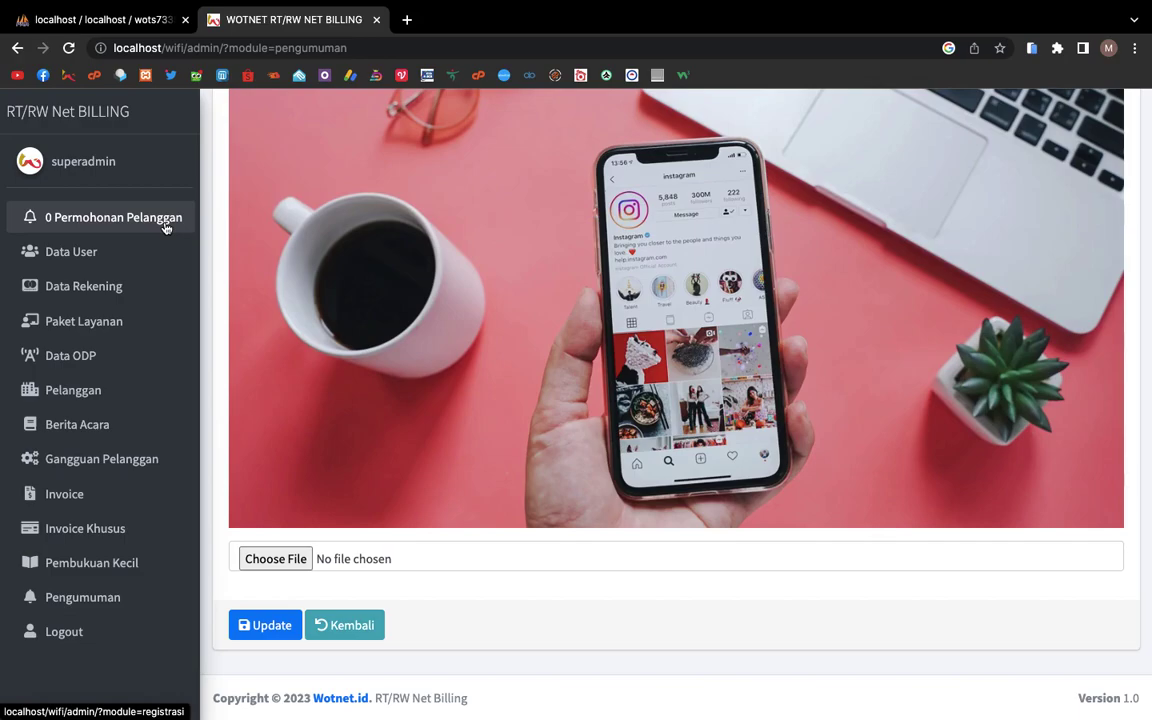
Step: Log out of the admin account and sign in with the customer's username and password
left_click(95, 630)
double_click(527, 388)
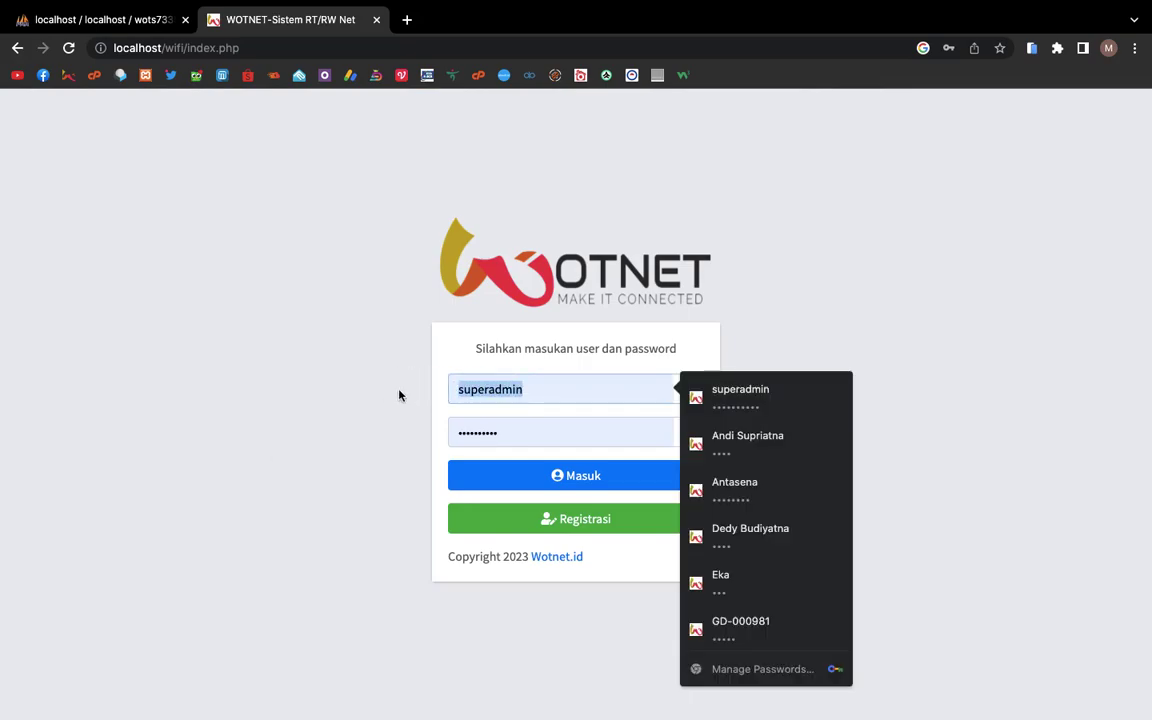
key("Tab")
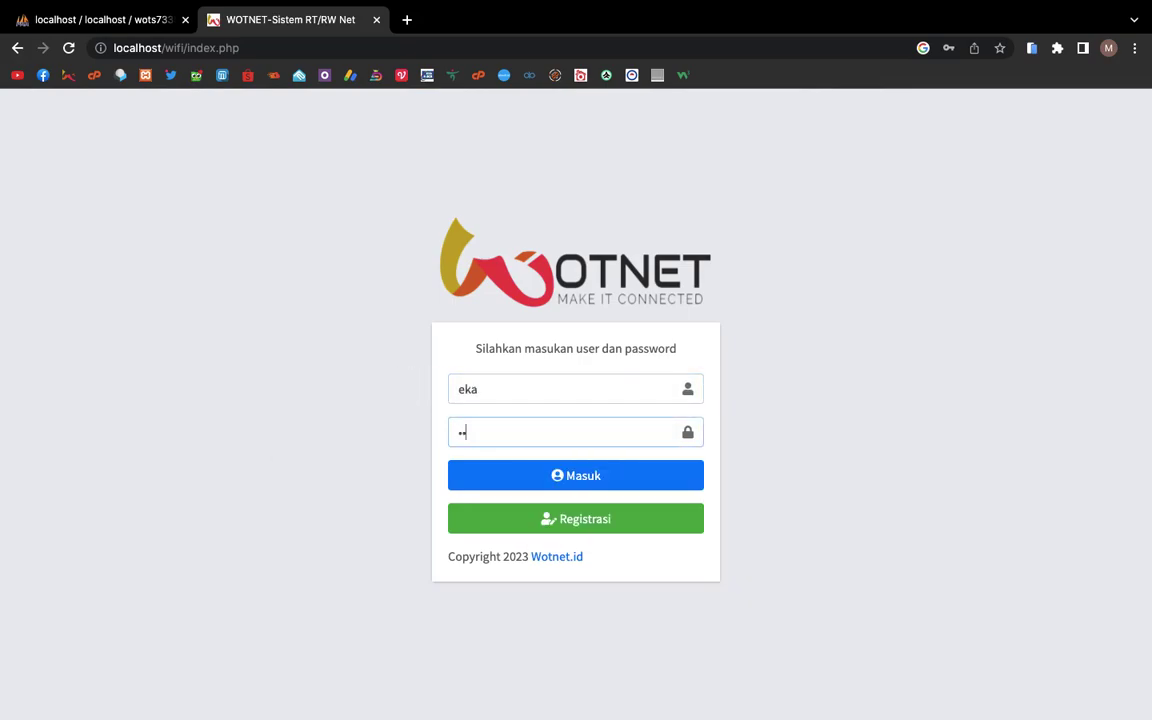
key("Return")
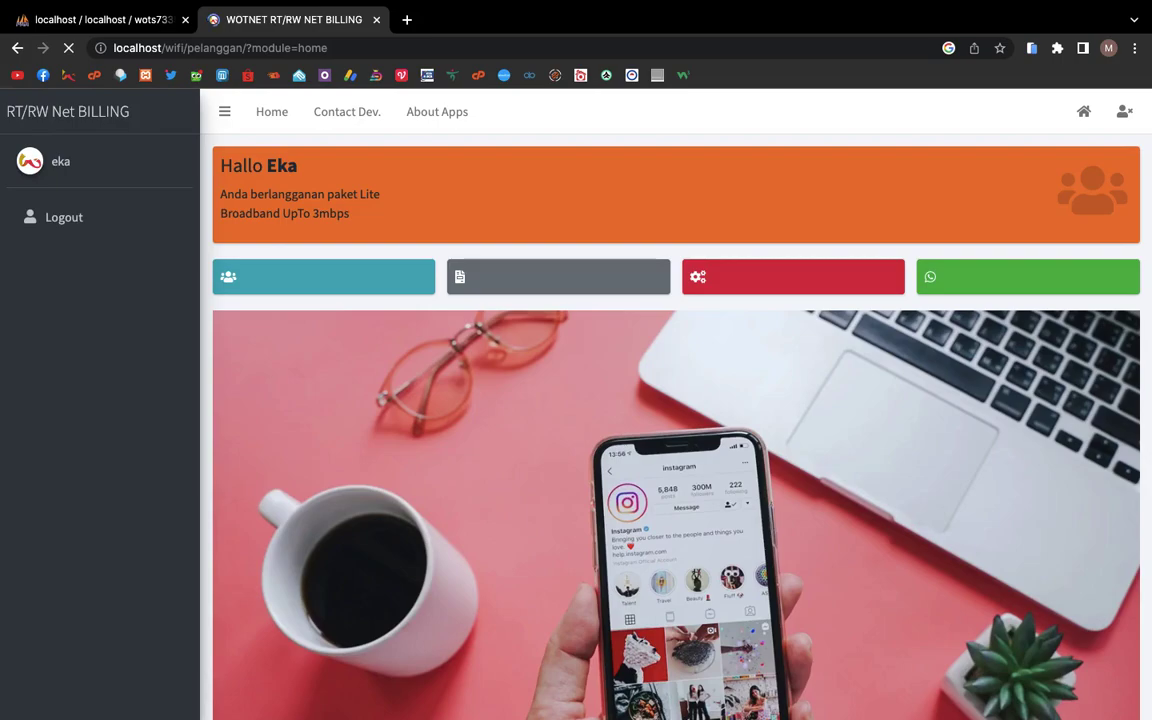
Step: Preview the customer home page, with its paid Rp. 111,000 invoice, in a phone emulator
scroll(676, 400, "down", 5)
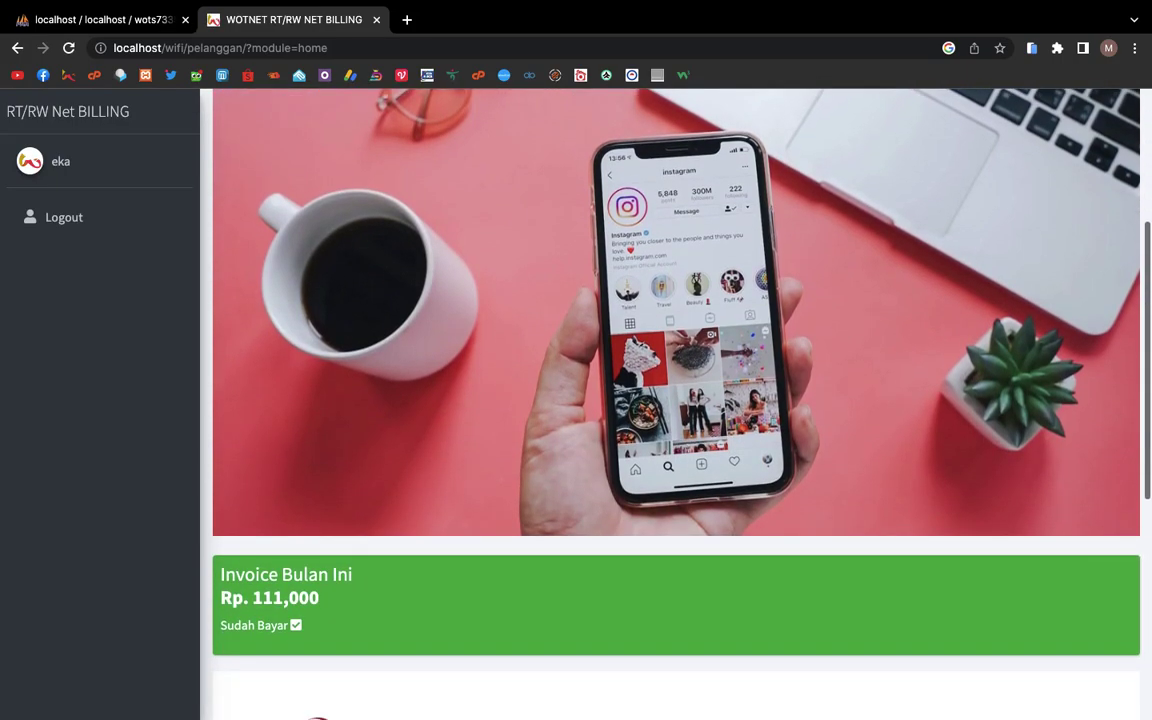
scroll(527, 239, "up", 5)
left_click(1032, 48)
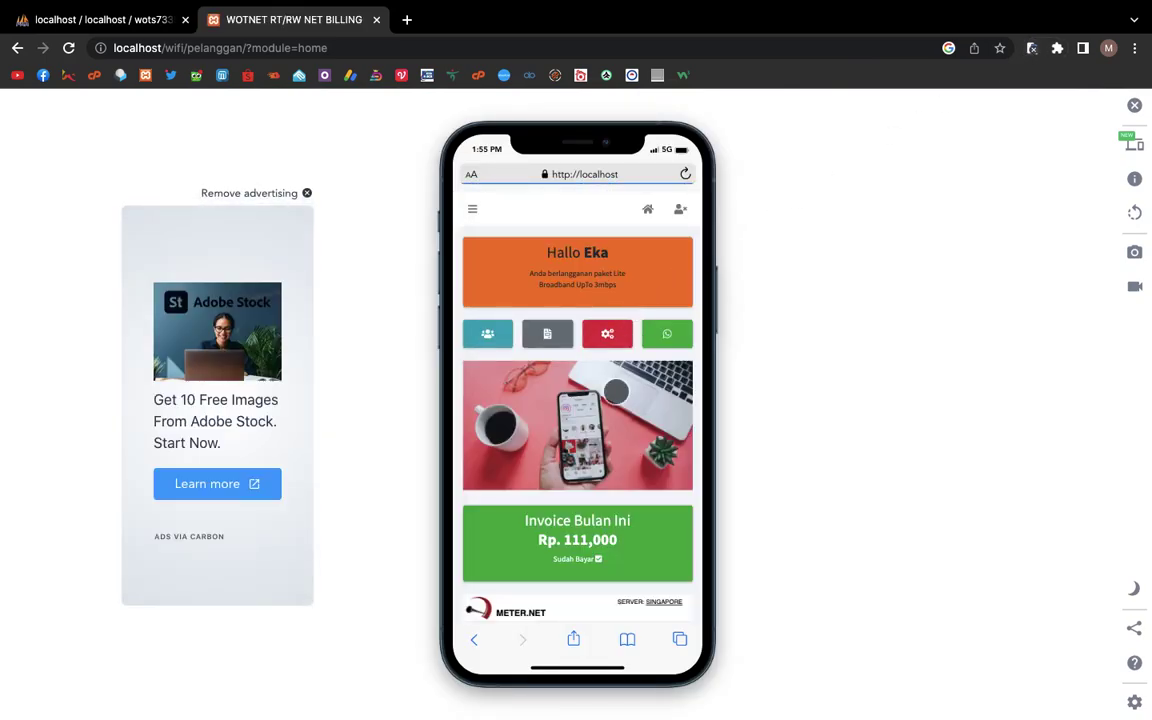
left_click(493, 316)
scroll(494, 309, "down", 1)
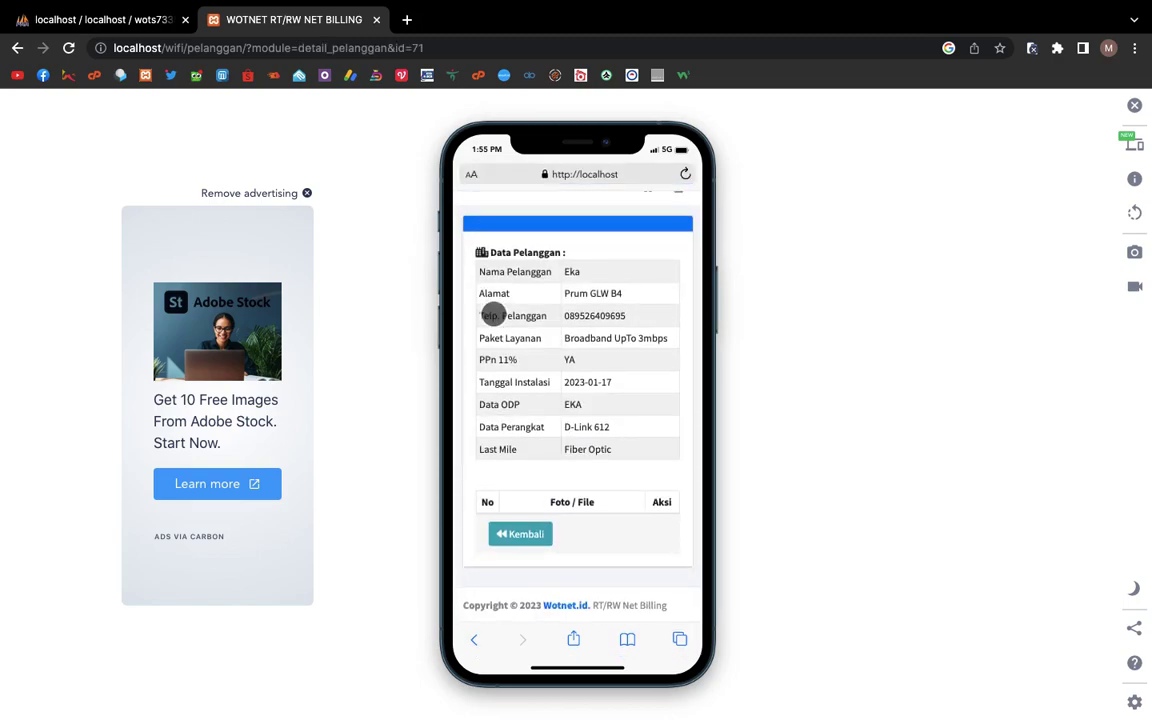
left_click(514, 537)
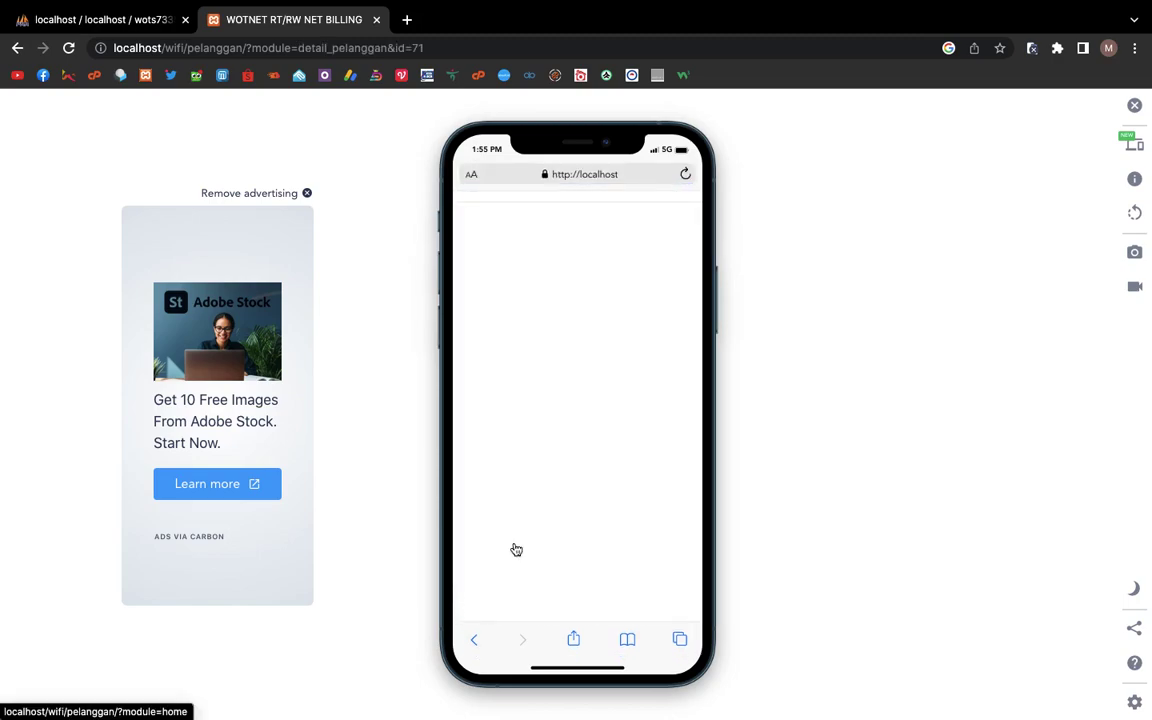
left_click(547, 338)
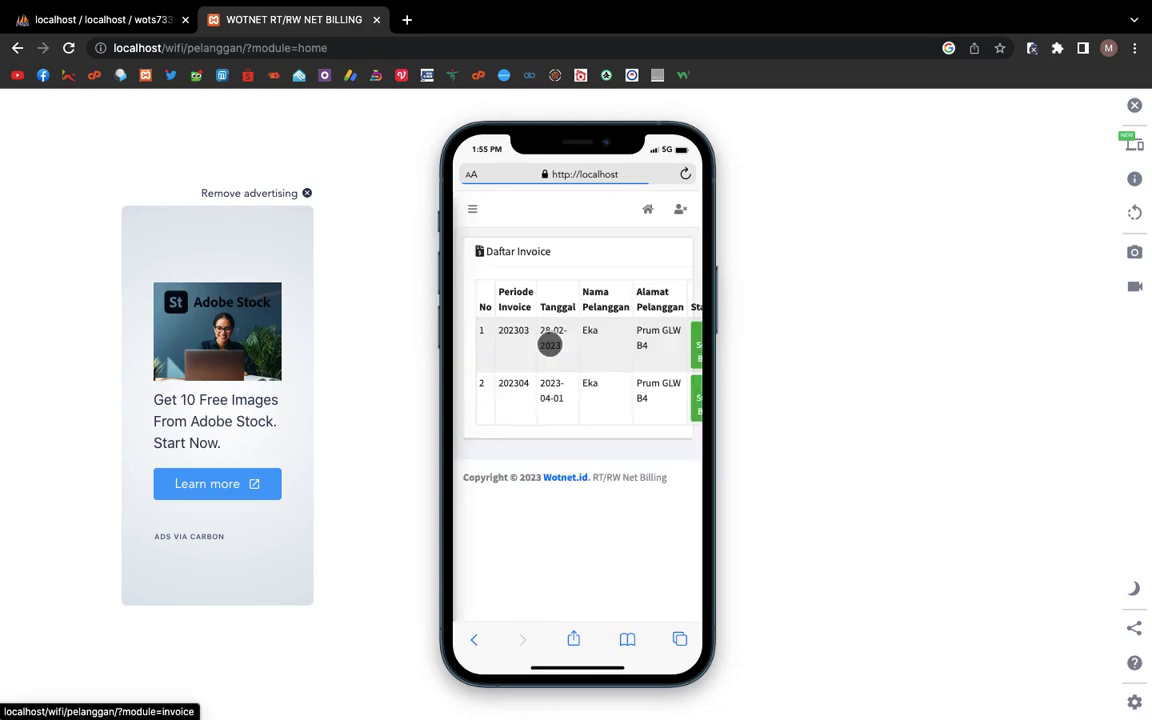
left_click(490, 422)
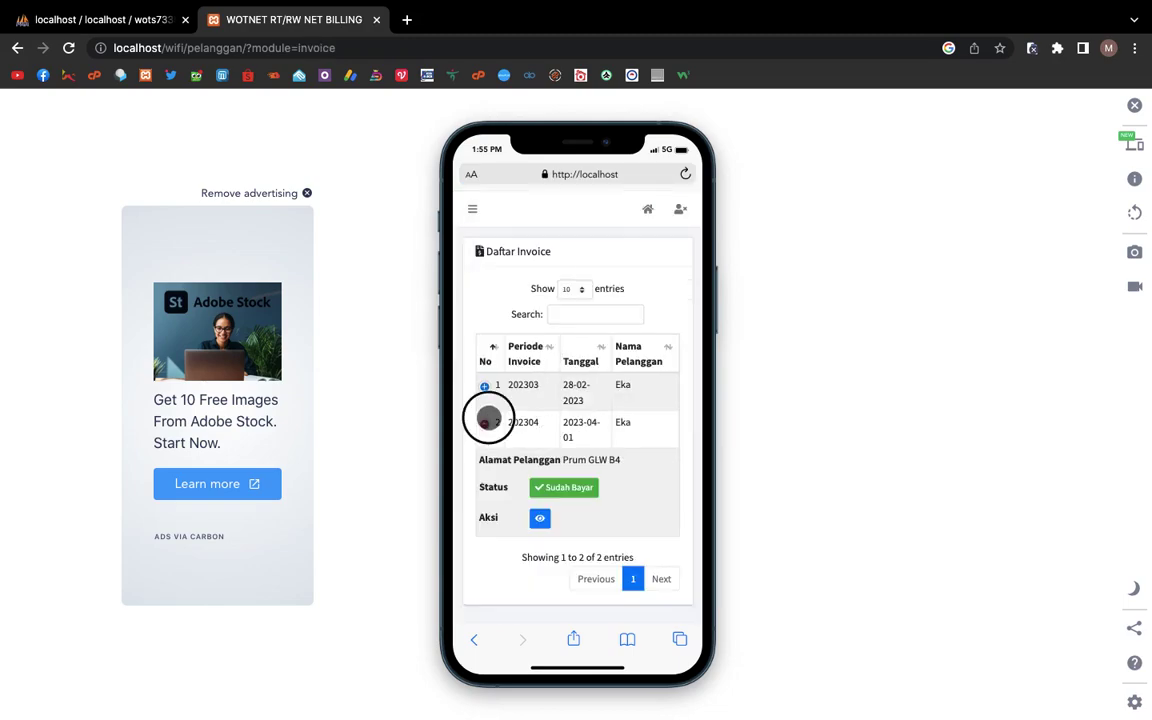
left_click(490, 422)
left_click(474, 212)
left_click(501, 224)
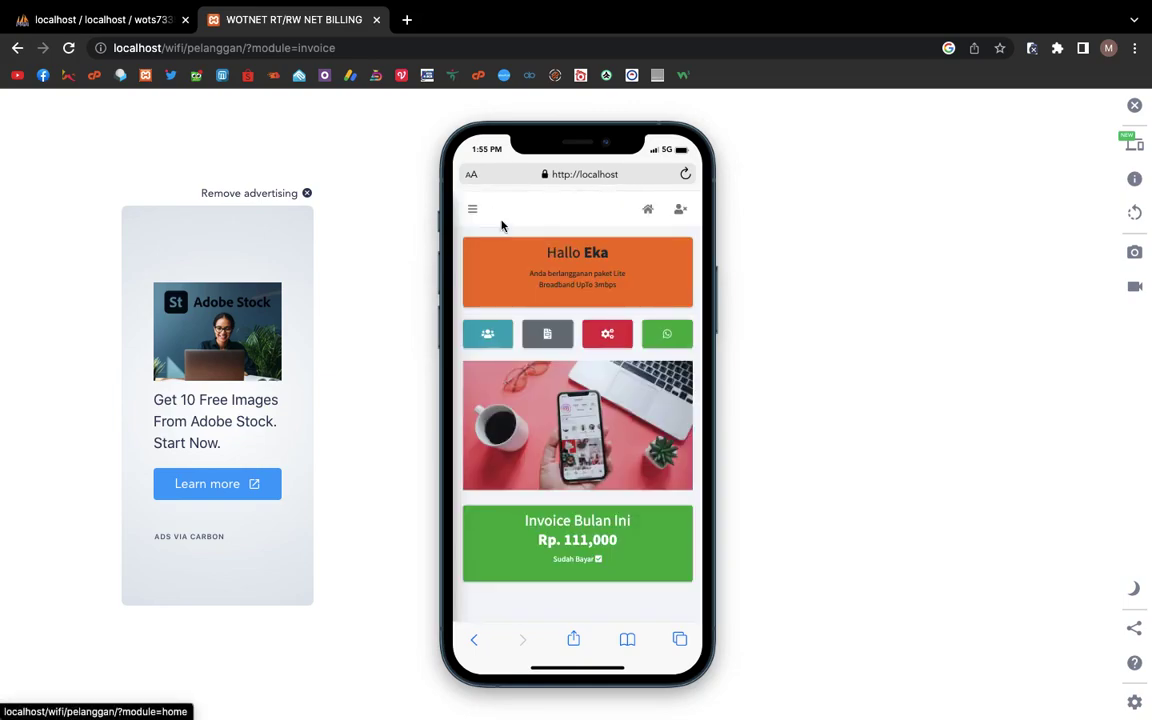
scroll(594, 373, "down", 1)
left_click(602, 296)
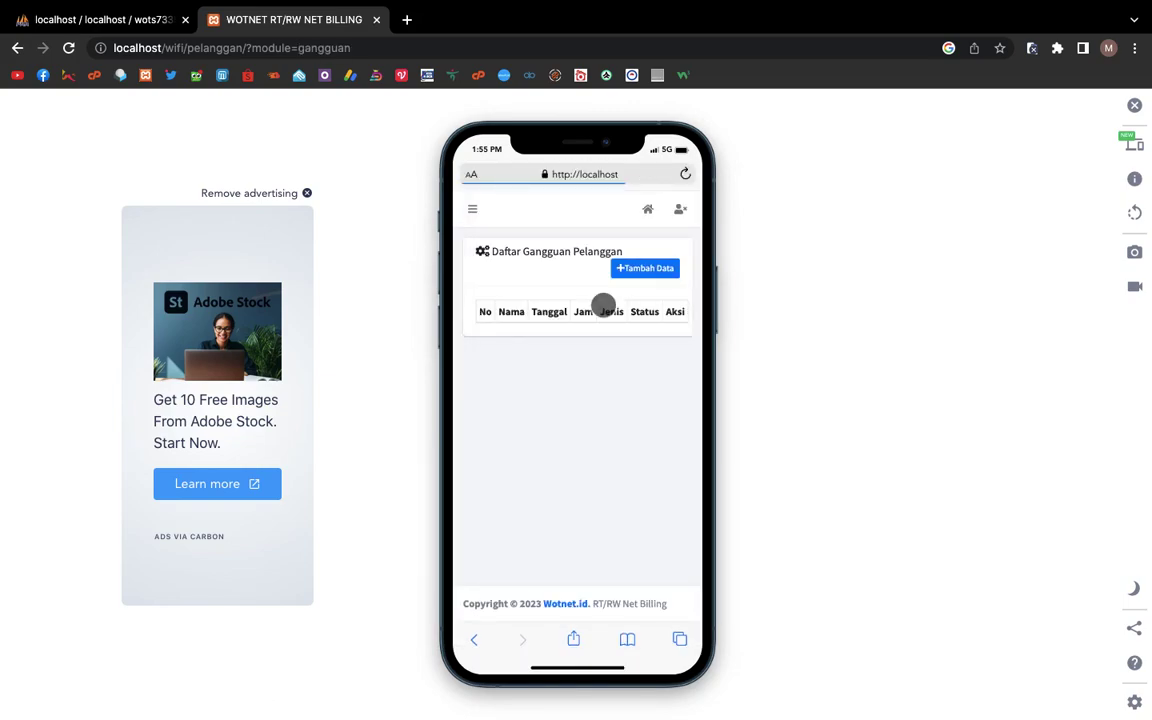
left_click(641, 272)
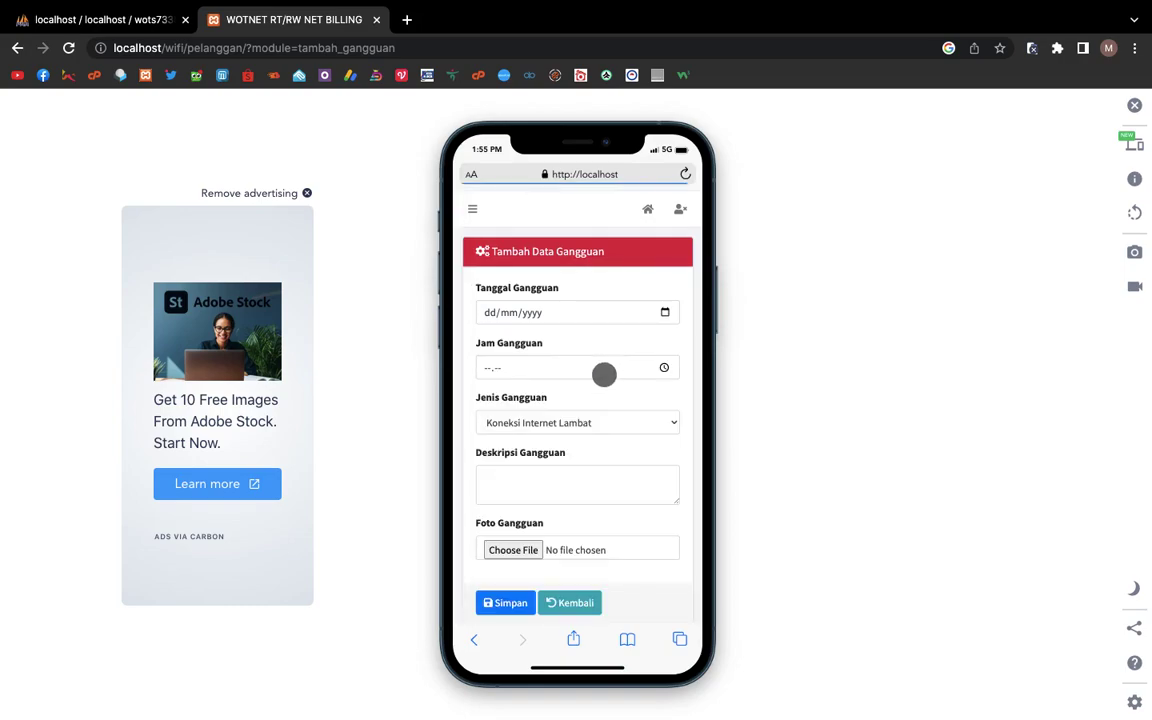
scroll(603, 372, "down", 1)
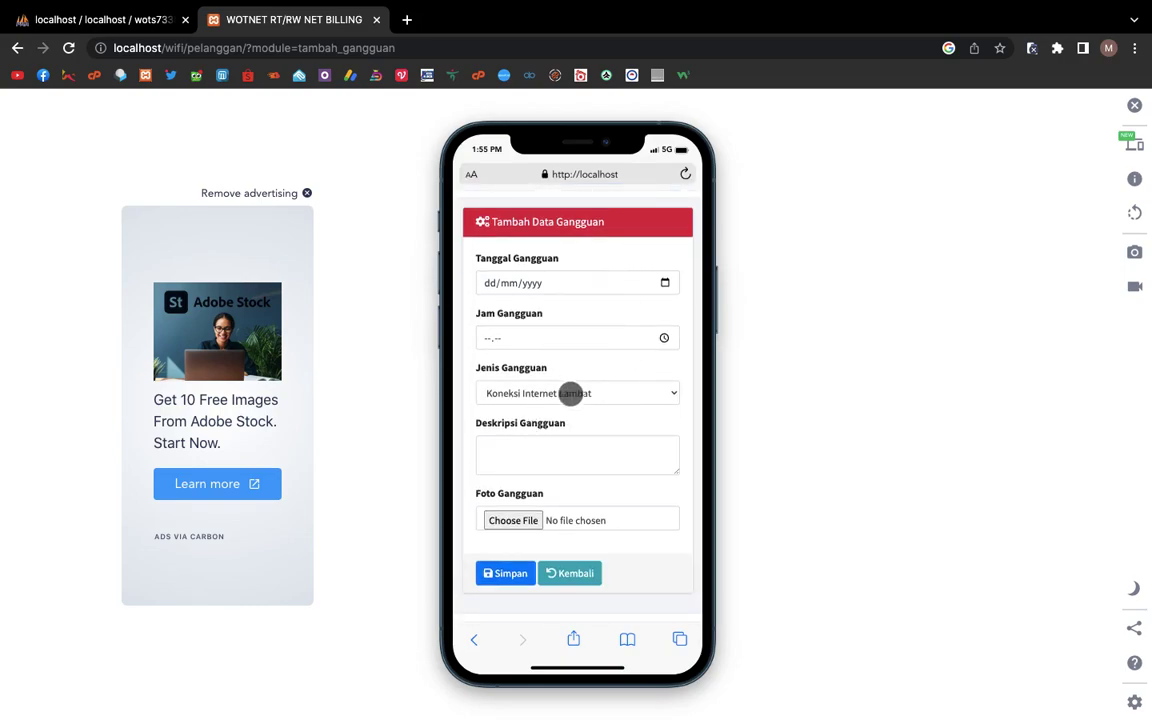
left_click(578, 390)
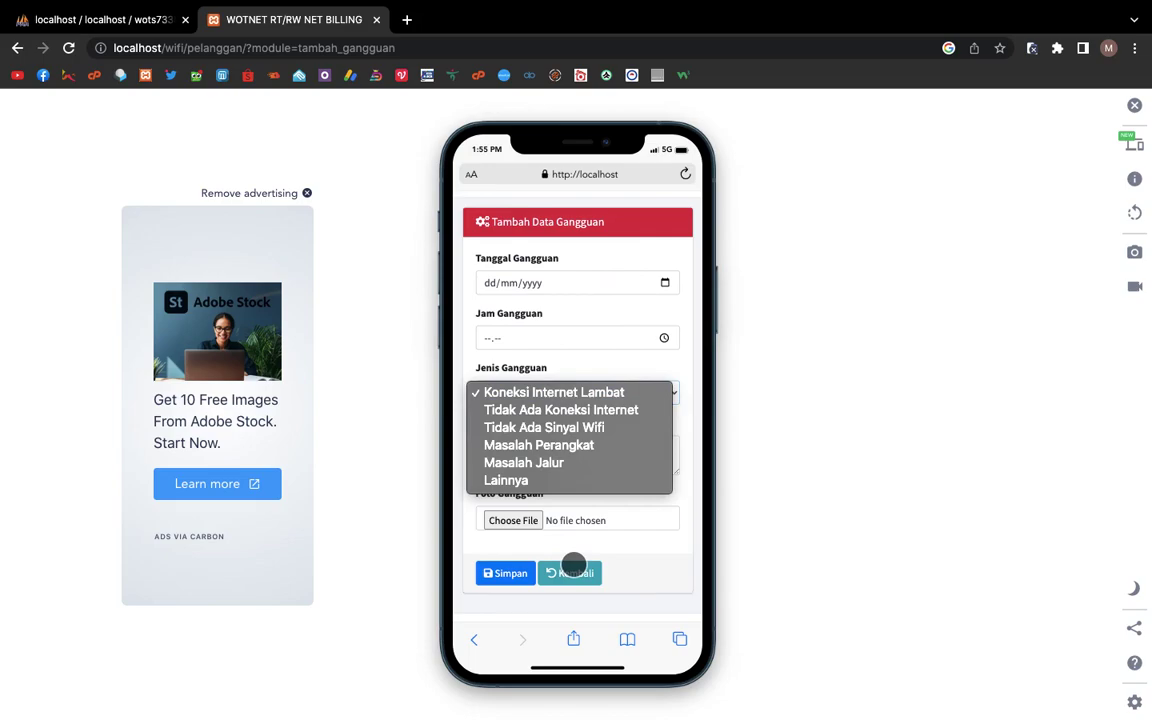
left_click(573, 567)
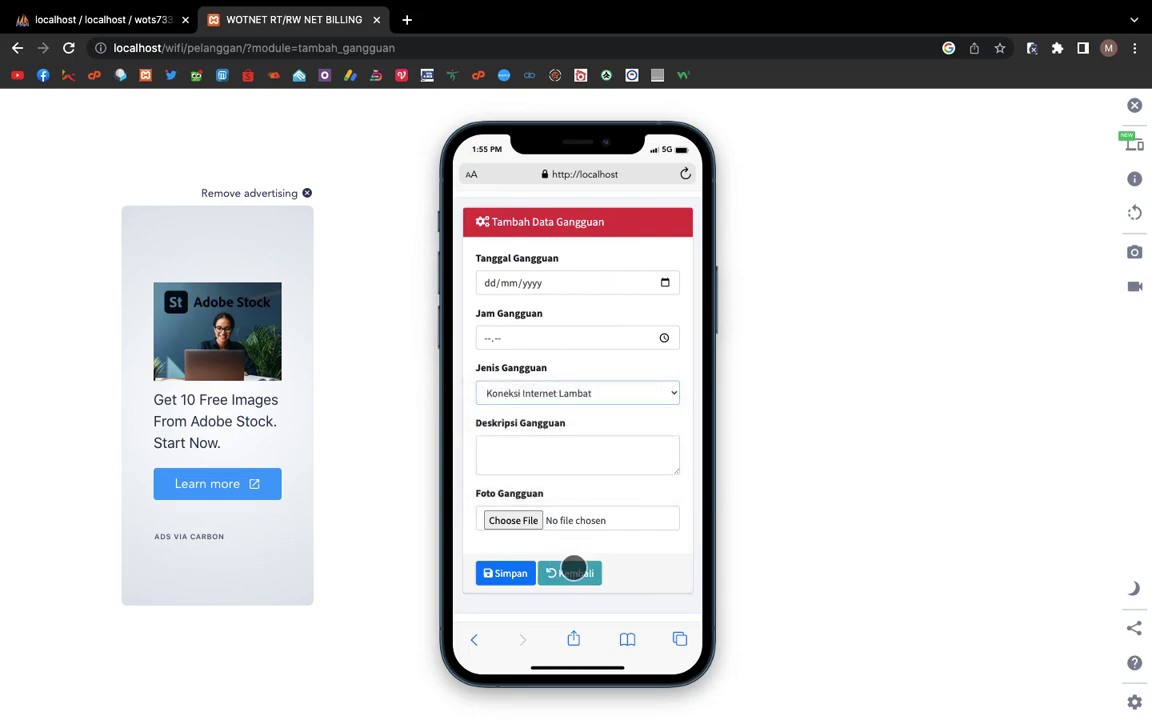
left_click(573, 569)
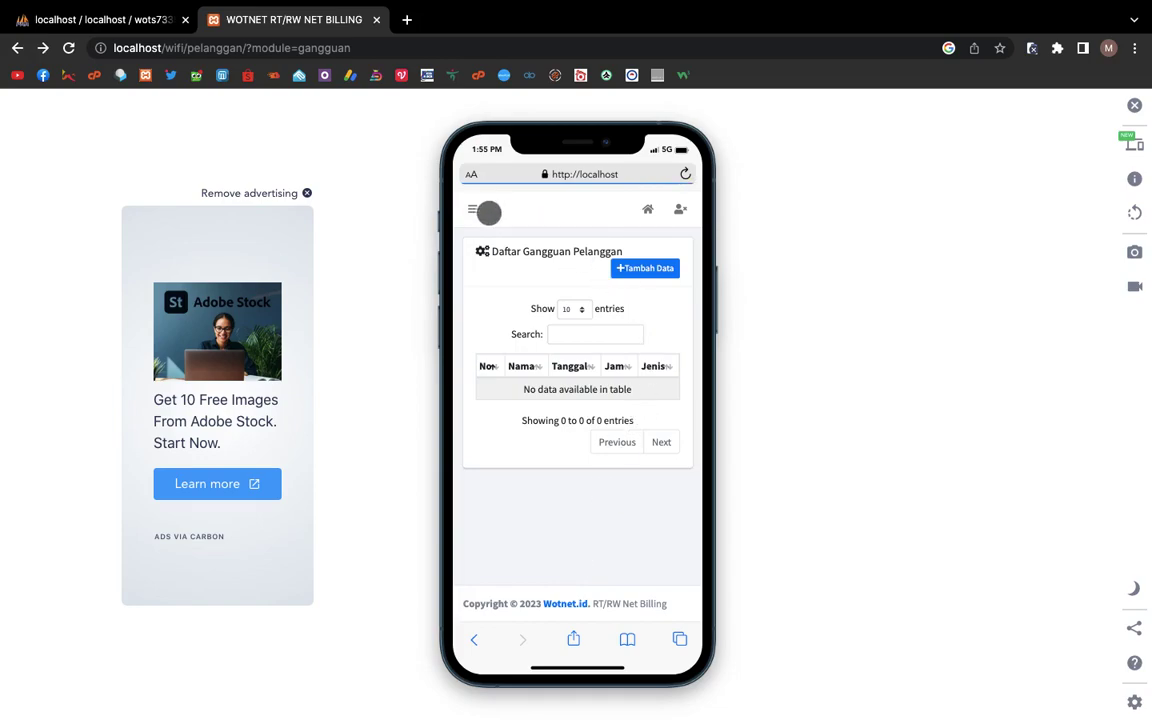
left_click(493, 212)
left_click(493, 212)
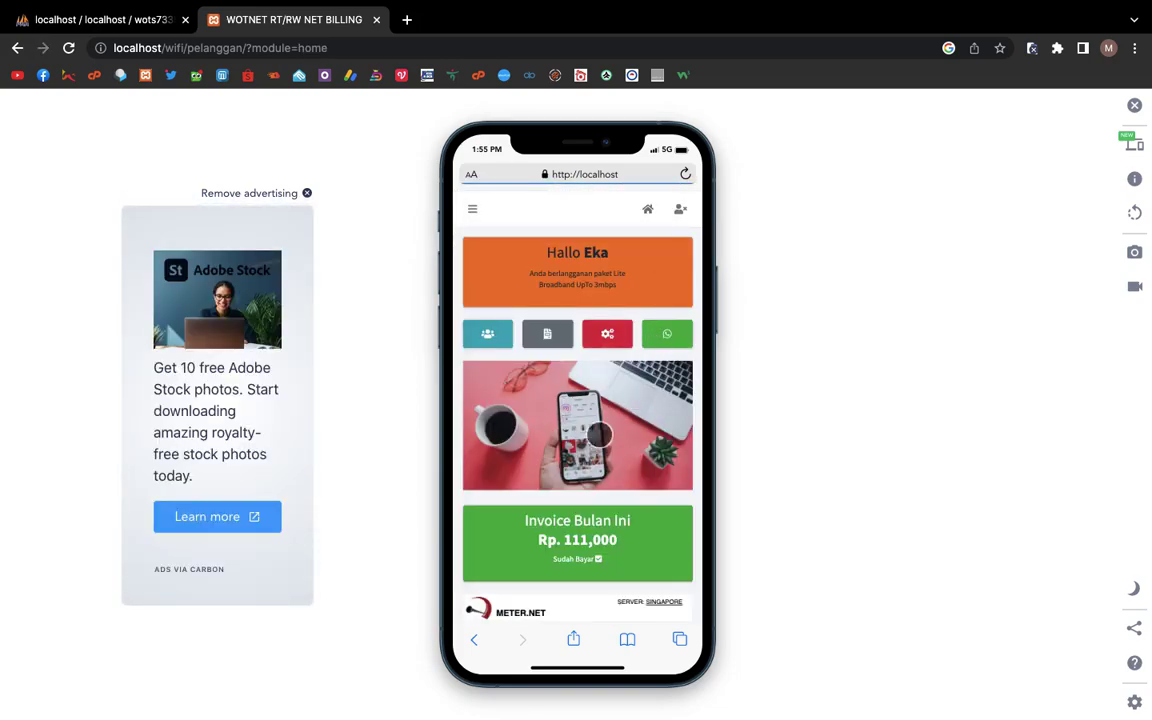
Step: Run the METER.NET speed test: 69.42 Mbps download, 20 ms ping, 21.81 Mbps upload
scroll(524, 415, "down", 1)
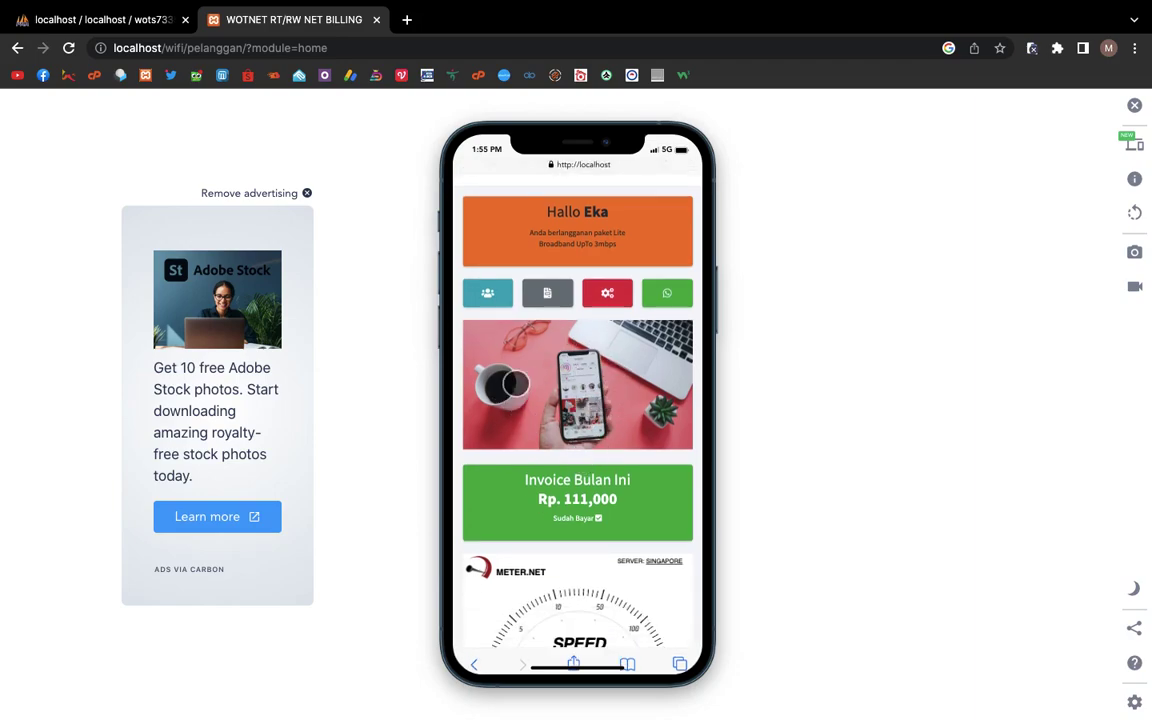
scroll(517, 434, "down", 1)
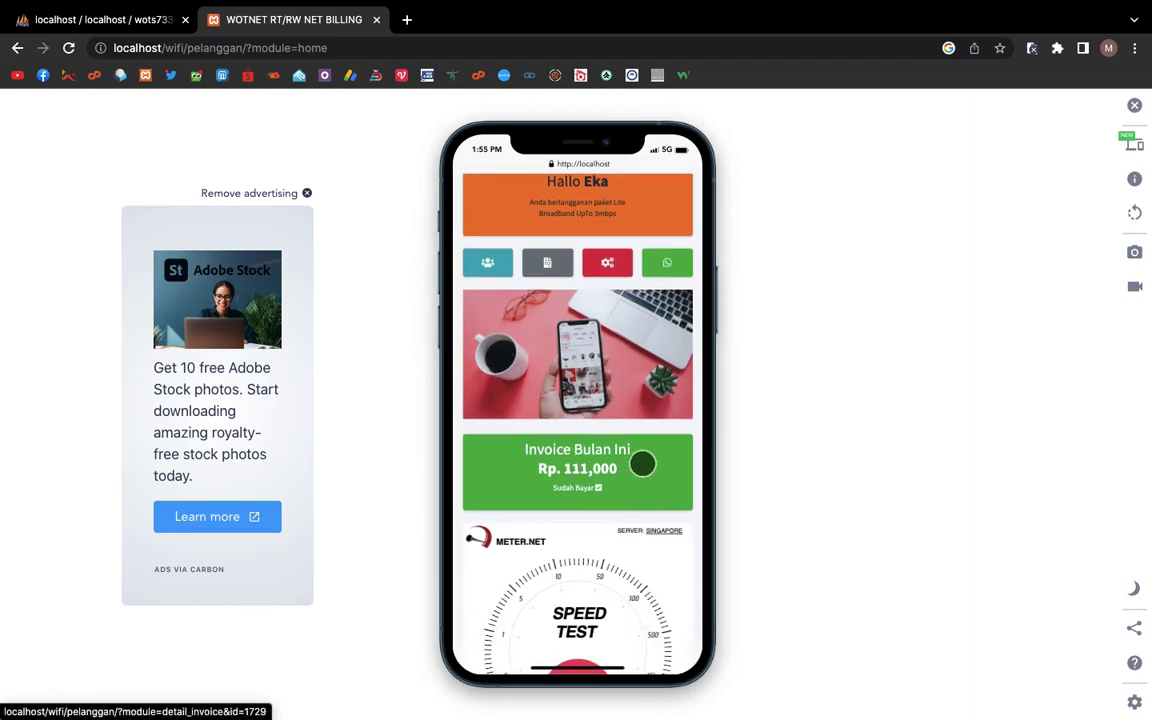
scroll(607, 480, "down", 2)
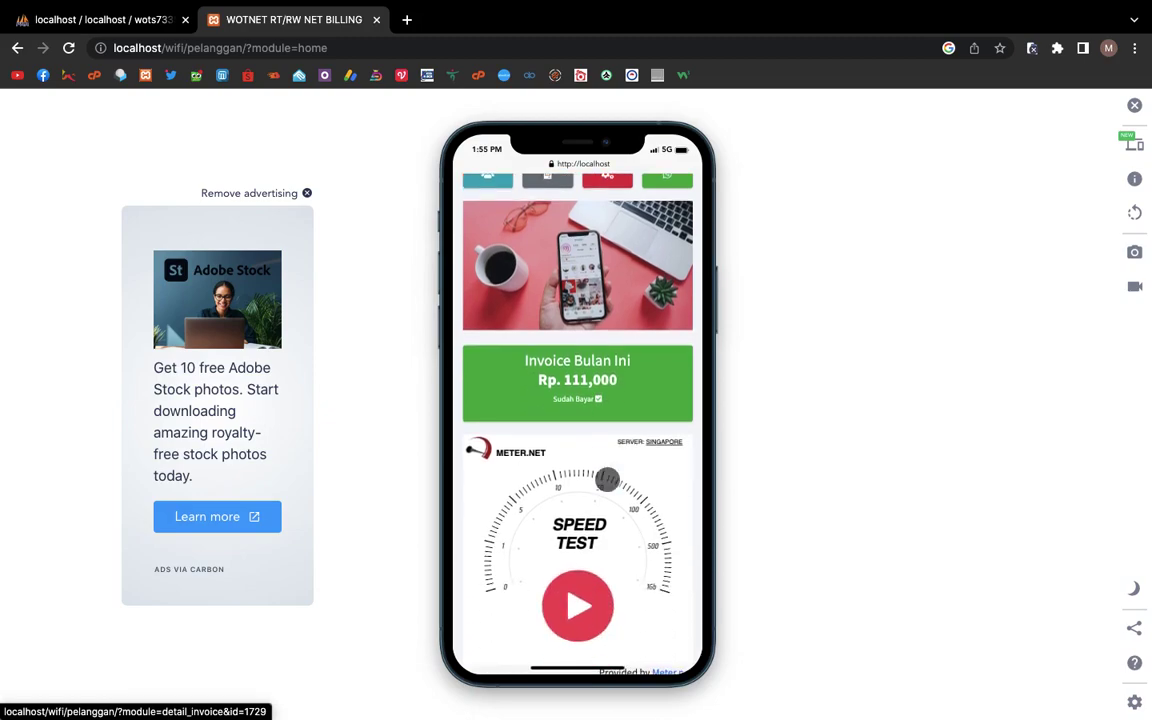
scroll(589, 537, "down", 1)
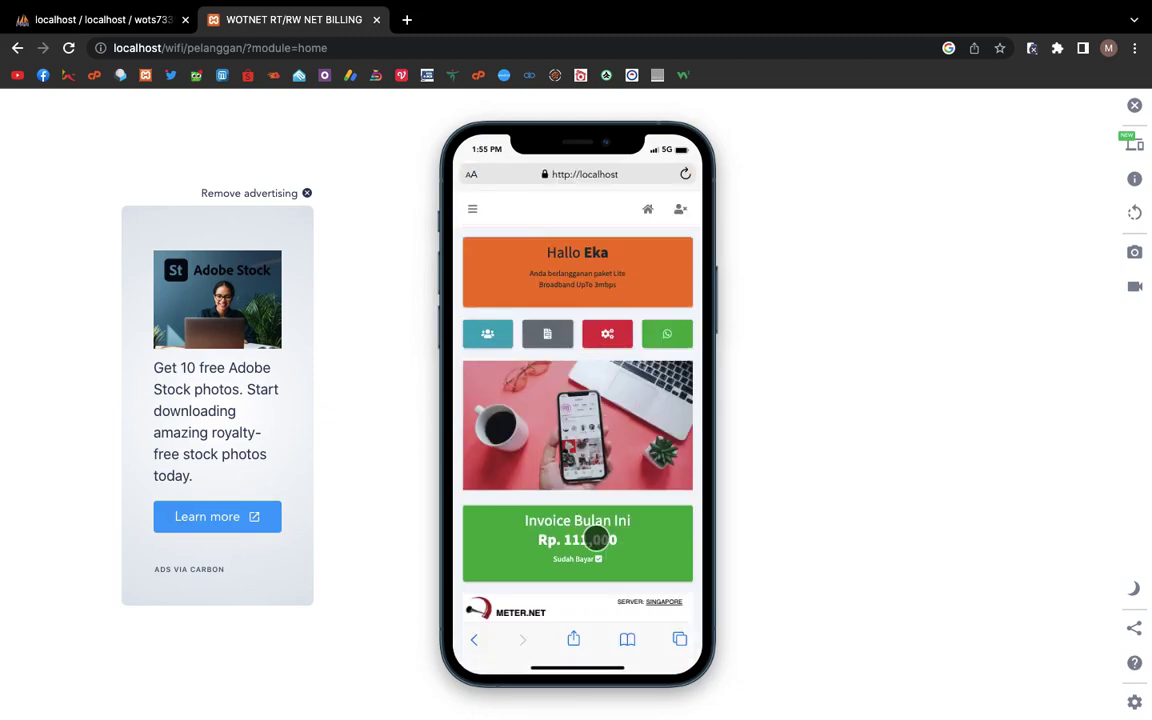
left_click(592, 542)
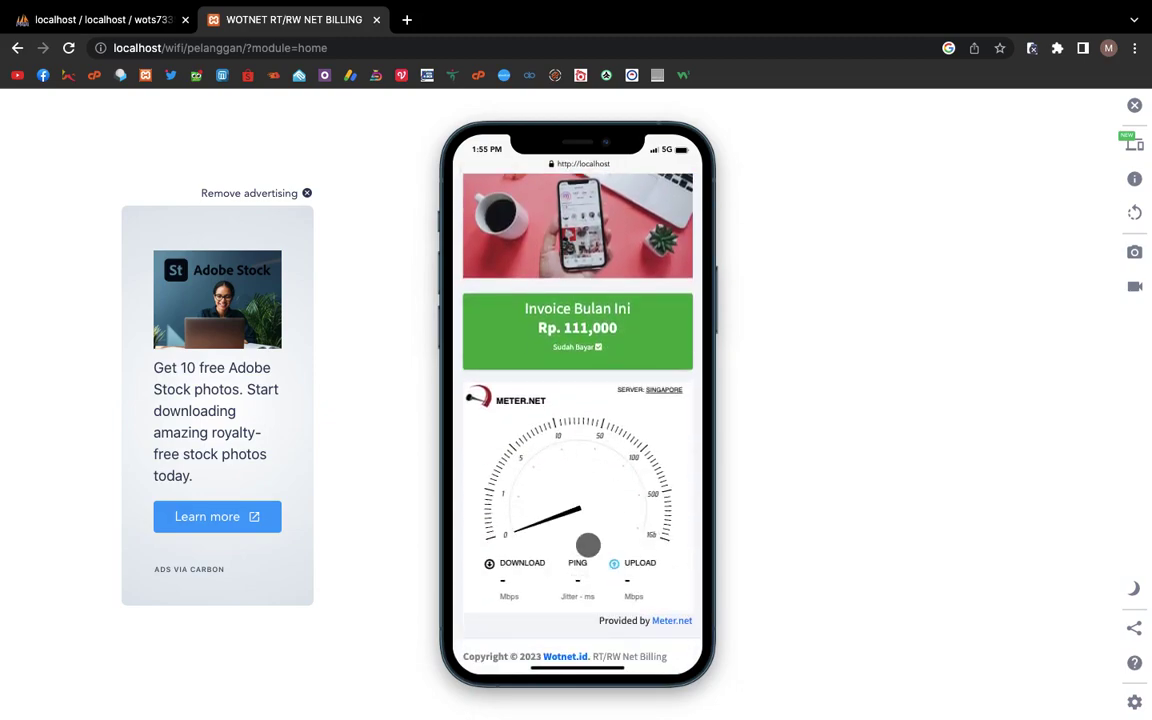